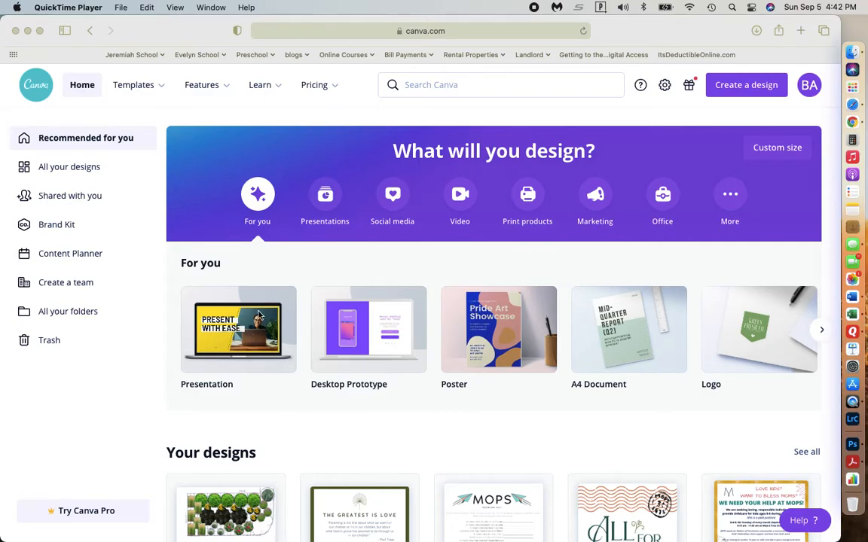
Create a blank presentation design and upload the grid screenshot from the Desktop folder.
{"action": "left_click", "coordinate": [259, 315]}
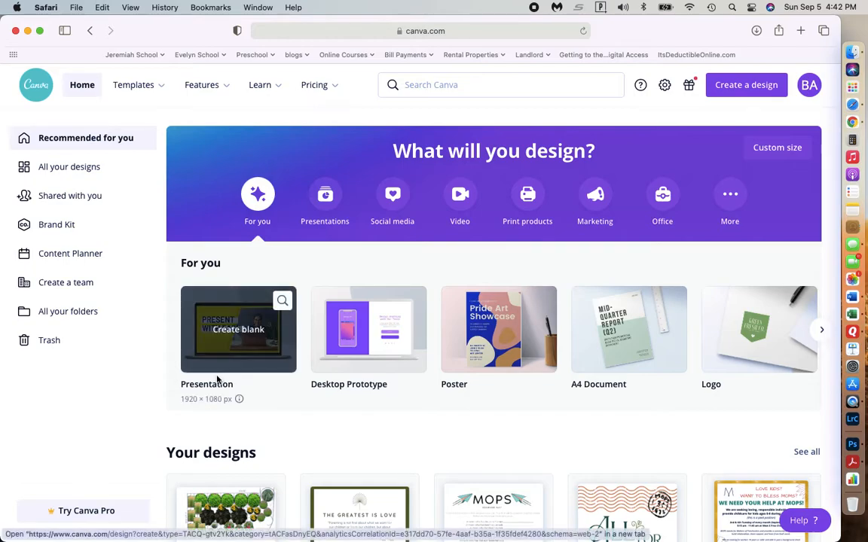
{"action": "left_click", "coordinate": [243, 343]}
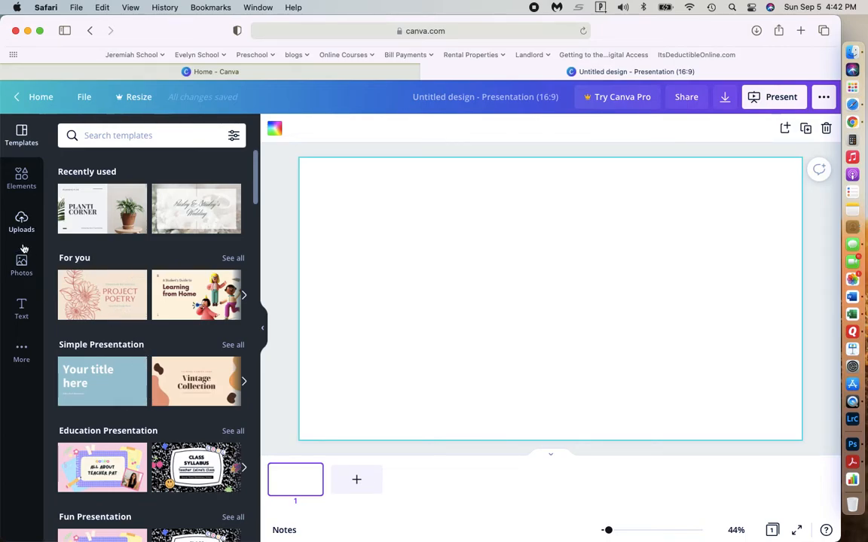
{"action": "left_click", "coordinate": [21, 218]}
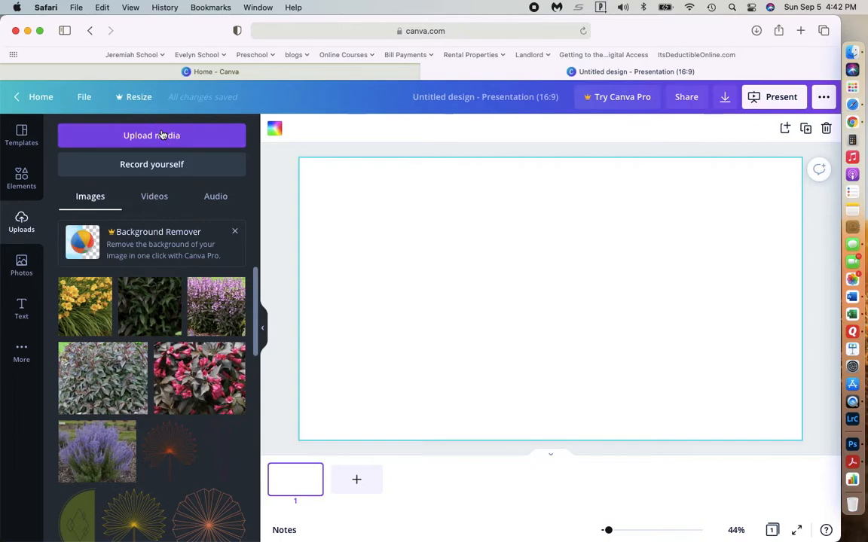
{"action": "left_click", "coordinate": [161, 135]}
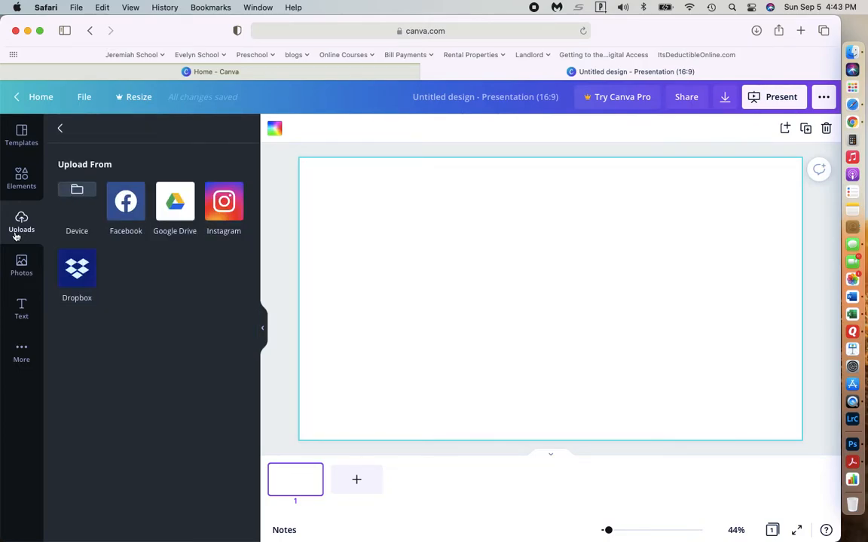
{"action": "left_click", "coordinate": [76, 193]}
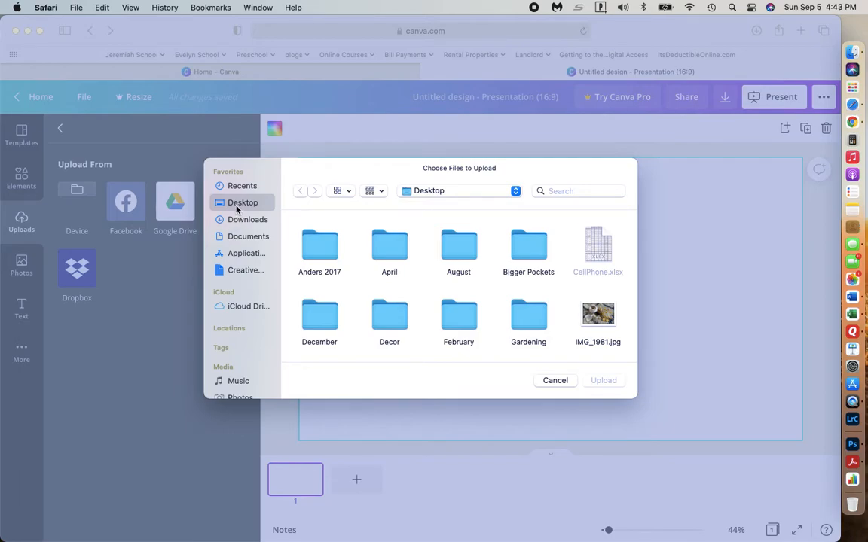
{"action": "scroll", "coordinate": [382, 285], "scroll_direction": "down", "scroll_amount": 5}
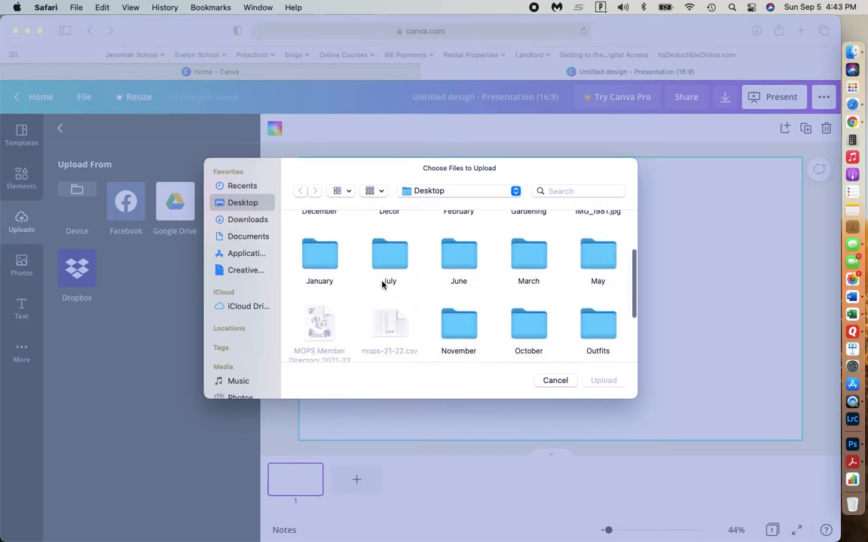
{"action": "scroll", "coordinate": [382, 285], "scroll_direction": "down", "scroll_amount": 2}
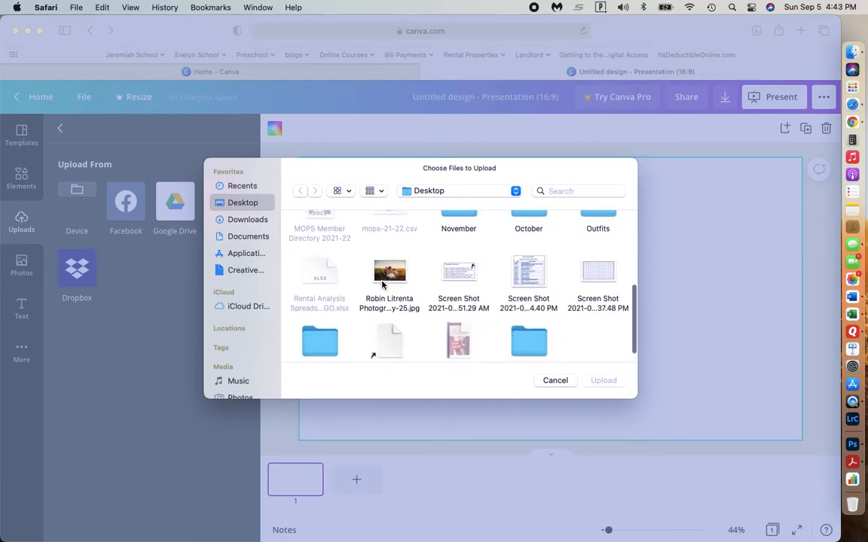
{"action": "left_click", "coordinate": [592, 276]}
{"action": "double_click", "coordinate": [592, 276]}
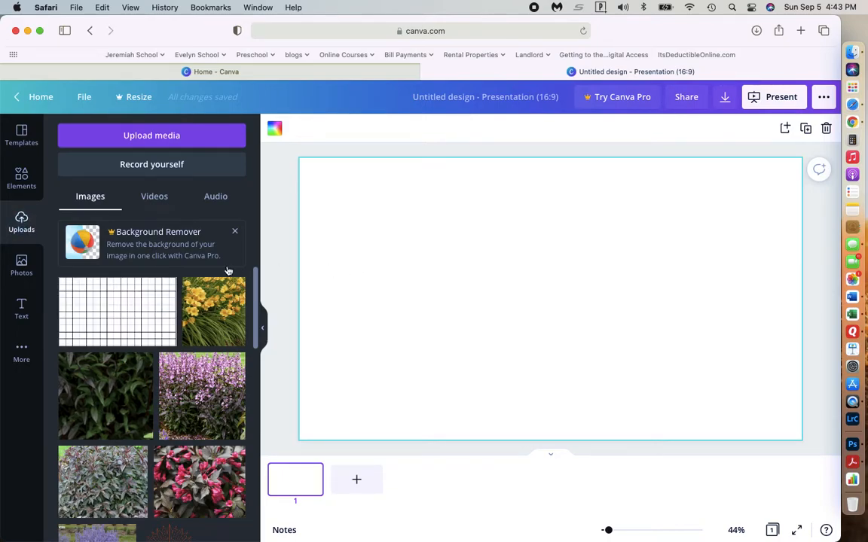
Place the uploaded grid image on the blank page as a full-page background.
{"action": "left_click_drag", "start_coordinate": [116, 313], "coordinate": [446, 240]}
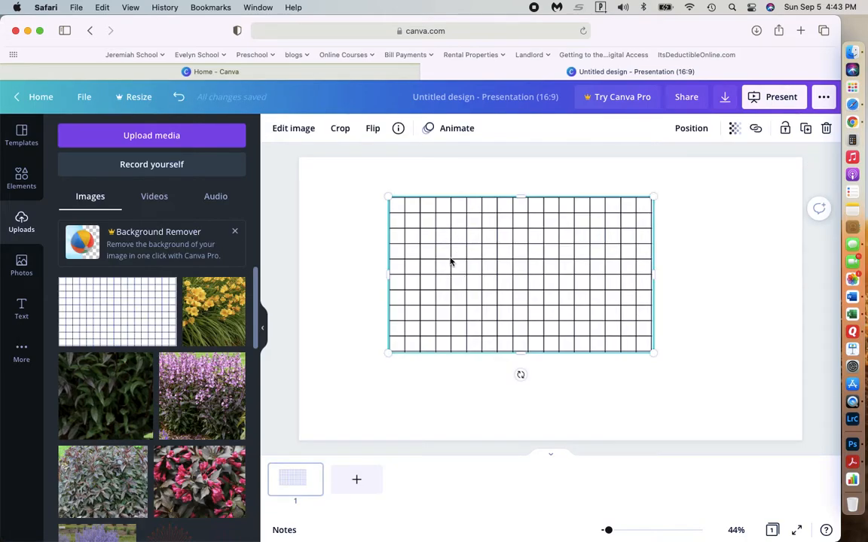
{"action": "key", "text": "Delete"}
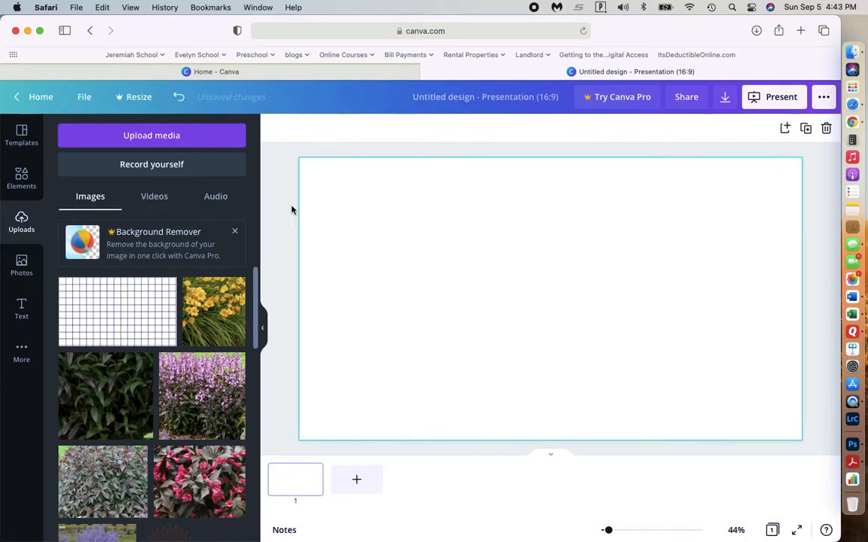
{"action": "left_click_drag", "start_coordinate": [147, 332], "coordinate": [313, 197]}
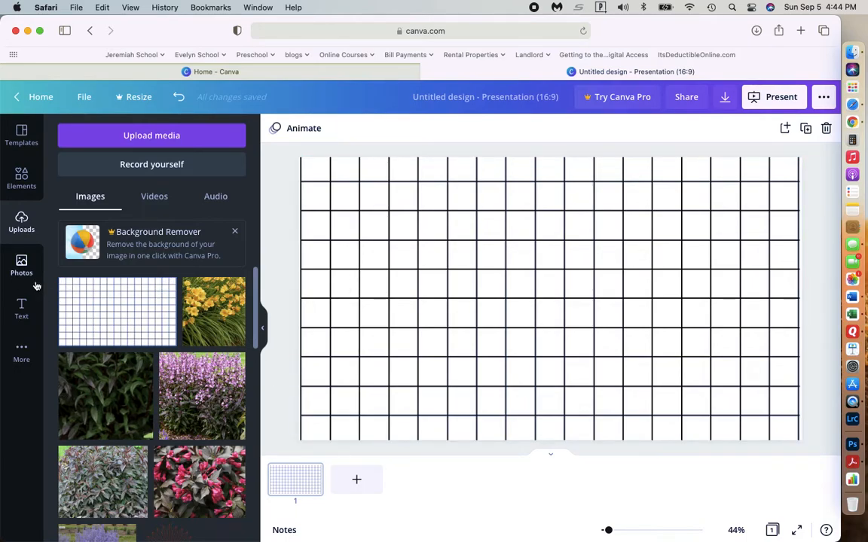
Browse the Lines & Shapes collection in the element library, including its photo results.
{"action": "left_click", "coordinate": [22, 181]}
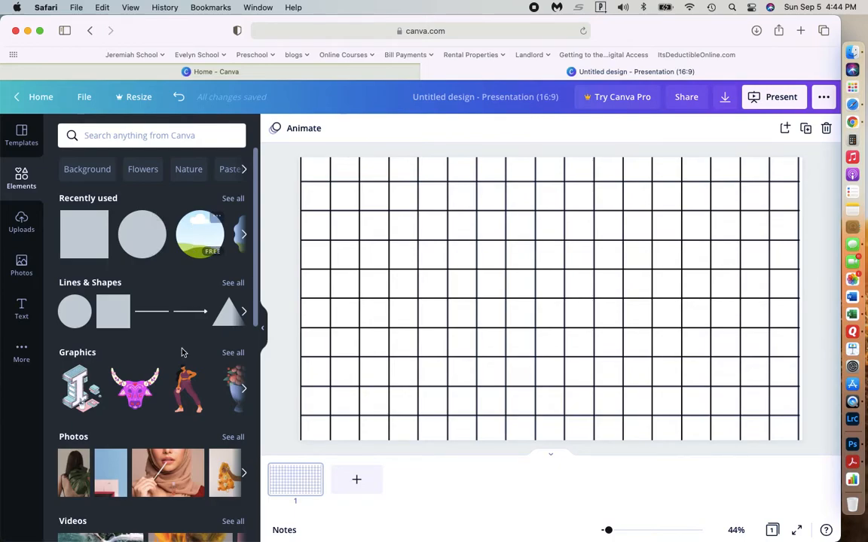
{"action": "scroll", "coordinate": [184, 354], "scroll_direction": "down", "scroll_amount": 5}
{"action": "scroll", "coordinate": [165, 397], "scroll_direction": "up", "scroll_amount": 4}
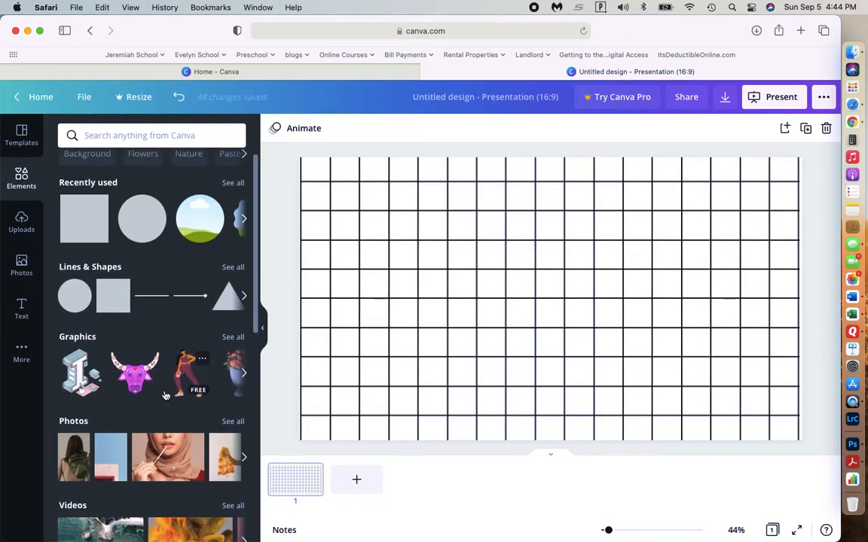
{"action": "left_click", "coordinate": [233, 267]}
{"action": "scroll", "coordinate": [144, 409], "scroll_direction": "down", "scroll_amount": 3}
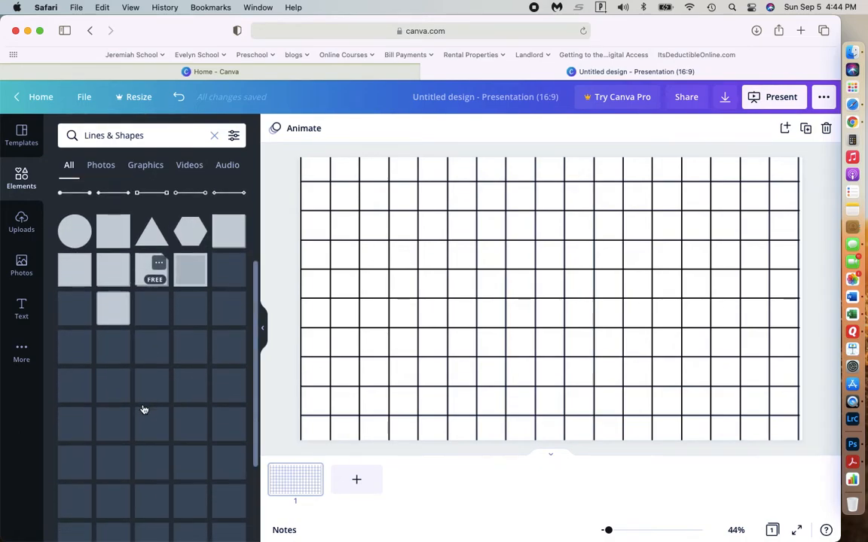
{"action": "scroll", "coordinate": [144, 410], "scroll_direction": "up", "scroll_amount": 3}
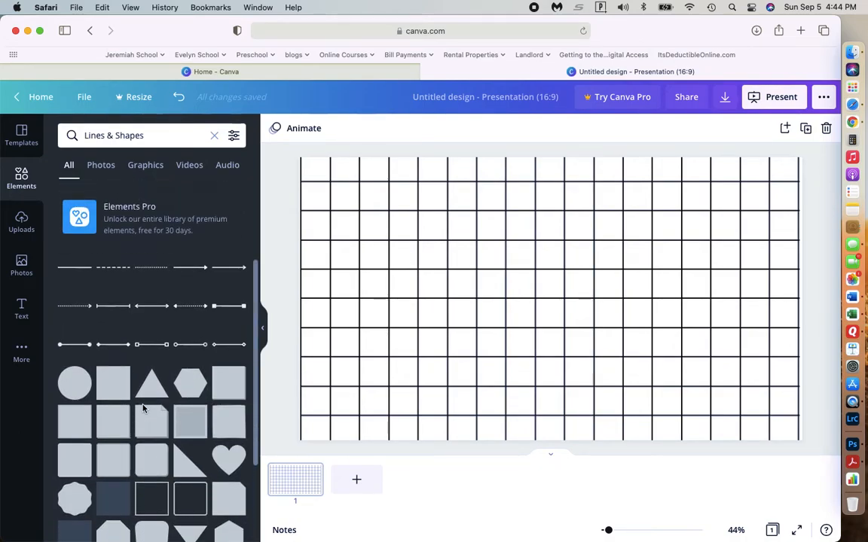
{"action": "left_click", "coordinate": [102, 165]}
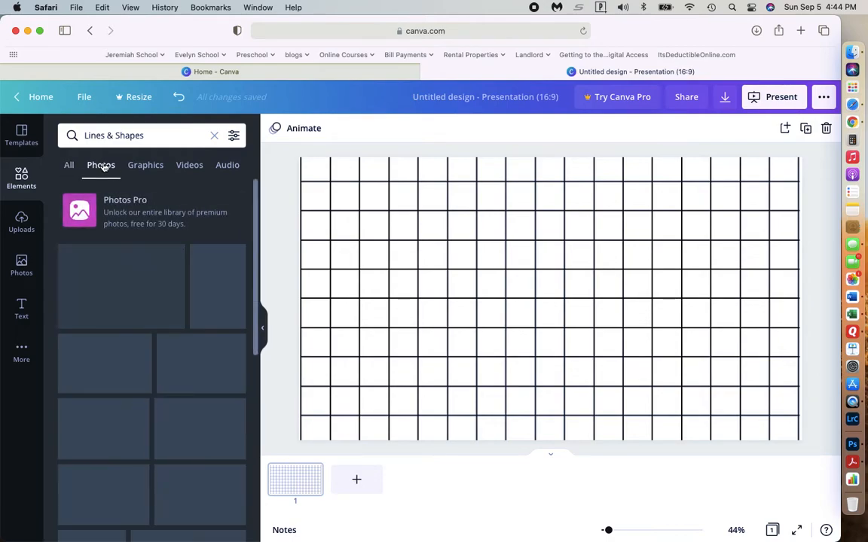
Find the frames in the element library and add the plain circular frame to the page.
{"action": "left_click", "coordinate": [22, 177]}
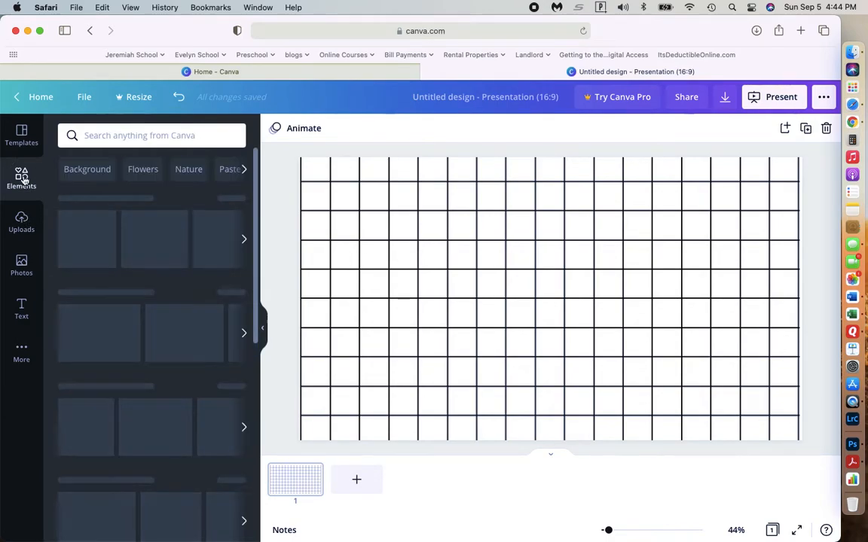
{"action": "scroll", "coordinate": [123, 330], "scroll_direction": "down", "scroll_amount": 5}
{"action": "scroll", "coordinate": [124, 330], "scroll_direction": "down", "scroll_amount": 6}
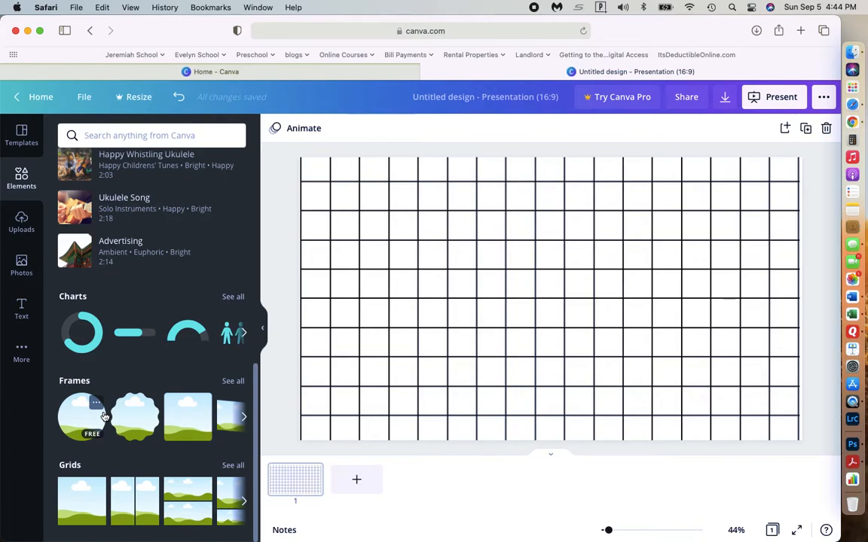
{"action": "scroll", "coordinate": [143, 418], "scroll_direction": "right", "scroll_amount": 3}
{"action": "scroll", "coordinate": [149, 422], "scroll_direction": "right", "scroll_amount": 5}
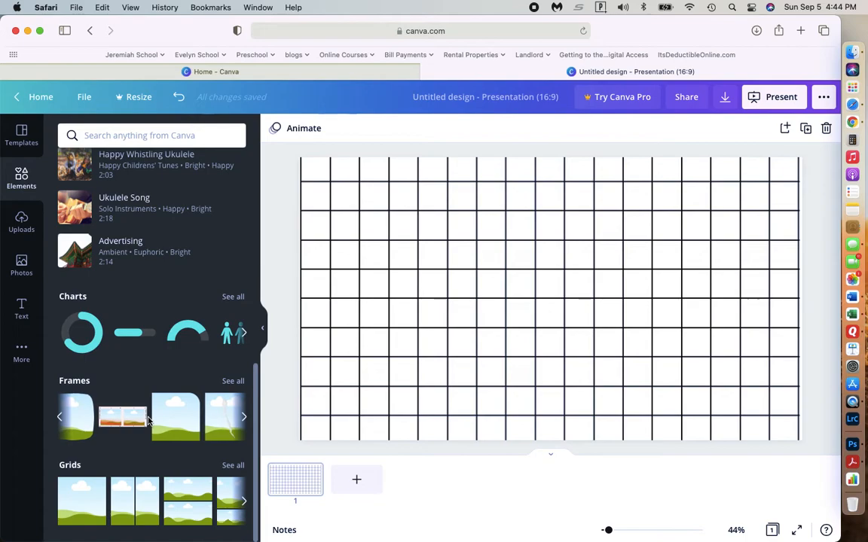
{"action": "scroll", "coordinate": [149, 422], "scroll_direction": "right", "scroll_amount": 5}
{"action": "scroll", "coordinate": [150, 422], "scroll_direction": "left", "scroll_amount": 5}
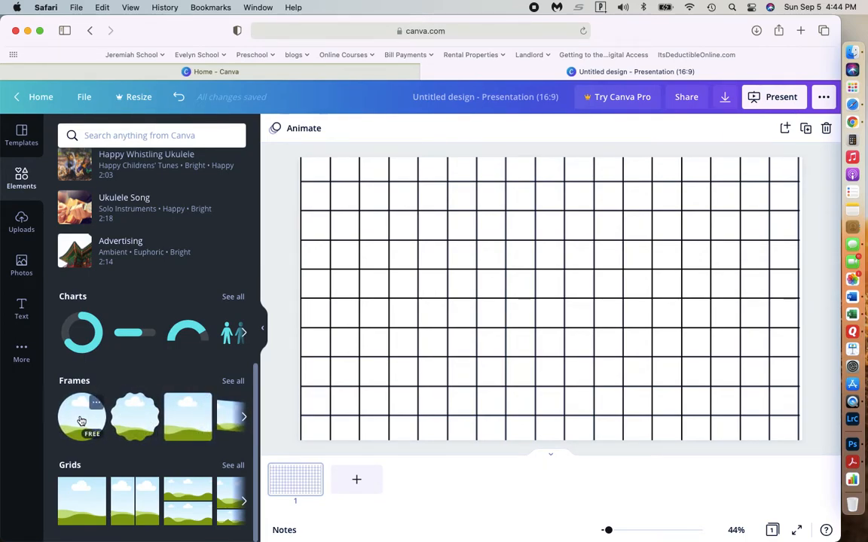
{"action": "left_click", "coordinate": [82, 419]}
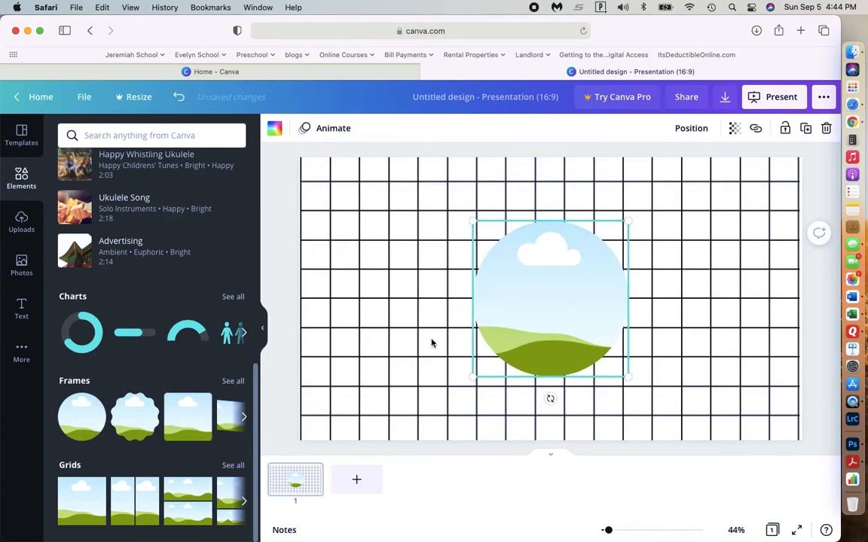
Shrink the circular frame to about four grid squares across and move it into the page's upper-left corner.
{"action": "left_click_drag", "start_coordinate": [500, 295], "coordinate": [379, 248]}
{"action": "left_click_drag", "start_coordinate": [450, 311], "coordinate": [404, 275]}
{"action": "mouse_move", "coordinate": [362, 223]}
{"action": "left_mouse_down"}
{"action": "mouse_move", "coordinate": [372, 214]}
{"action": "mouse_move", "coordinate": [363, 215]}
{"action": "mouse_move", "coordinate": [367, 225]}
{"action": "left_mouse_up"}
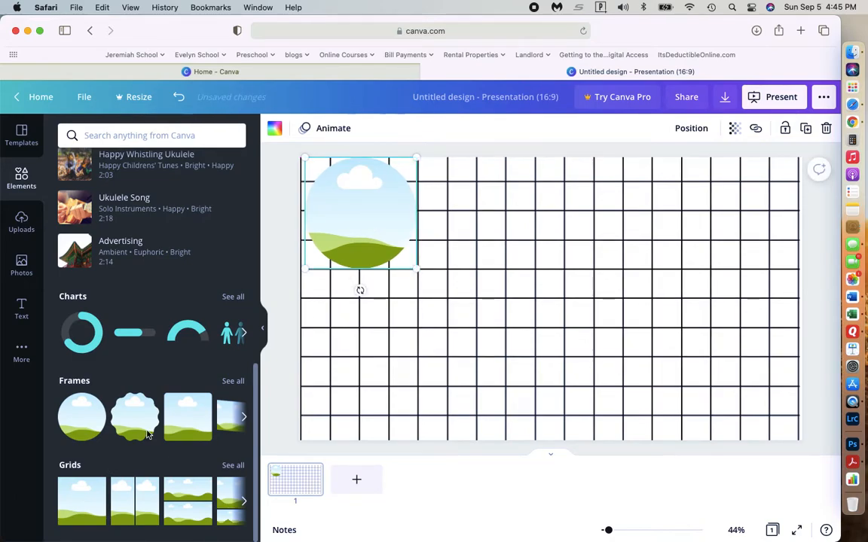
Copy the circular frame, shrink the copy to about two grid squares across and place it in the page's lower-left corner.
{"action": "left_click", "coordinate": [469, 251]}
{"action": "left_click", "coordinate": [371, 233]}
{"action": "key", "text": "super+c"}
{"action": "key", "text": "super+v"}
{"action": "left_click_drag", "start_coordinate": [375, 193], "coordinate": [479, 238]}
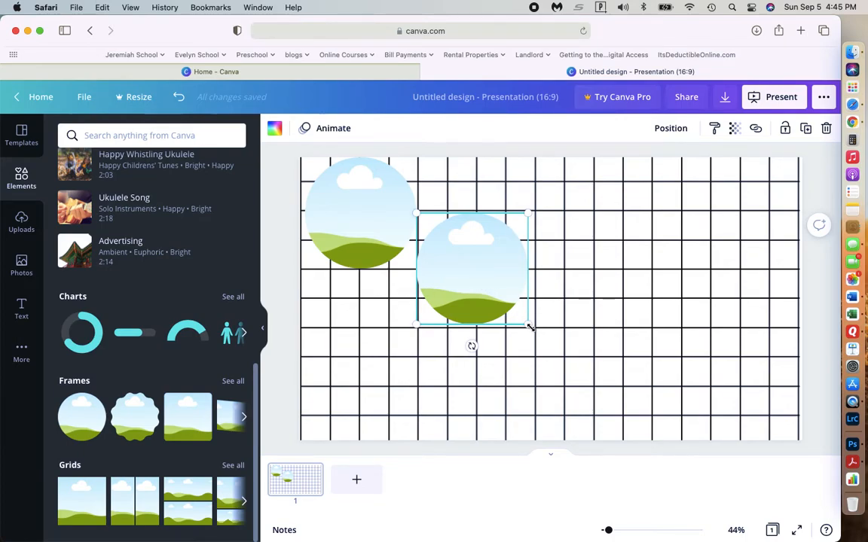
{"action": "left_click_drag", "start_coordinate": [530, 327], "coordinate": [476, 272]}
{"action": "left_click_drag", "start_coordinate": [455, 242], "coordinate": [342, 413]}
Duplicate the large circular frame, resize the copy to about three grid squares across and place it between the other two circles.
{"action": "left_click", "coordinate": [382, 203]}
{"action": "key", "text": "super+d"}
{"action": "left_click_drag", "start_coordinate": [389, 196], "coordinate": [488, 306]}
{"action": "mouse_move", "coordinate": [491, 359]}
{"action": "left_mouse_down"}
{"action": "mouse_move", "coordinate": [465, 341]}
{"action": "mouse_move", "coordinate": [488, 356]}
{"action": "left_mouse_up"}
{"action": "left_click_drag", "start_coordinate": [455, 316], "coordinate": [468, 316]}
{"action": "left_click_drag", "start_coordinate": [498, 348], "coordinate": [509, 353]}
{"action": "left_click_drag", "start_coordinate": [441, 318], "coordinate": [359, 317]}
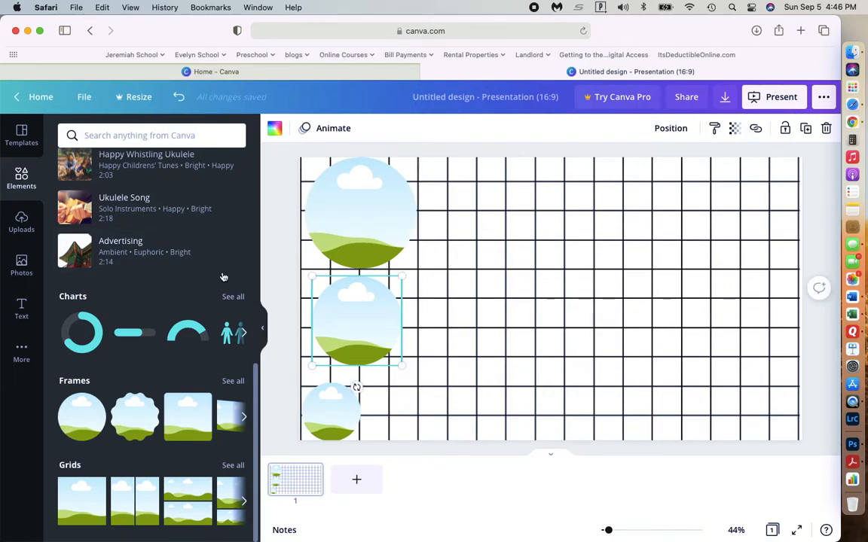
{"action": "left_click", "coordinate": [23, 224]}
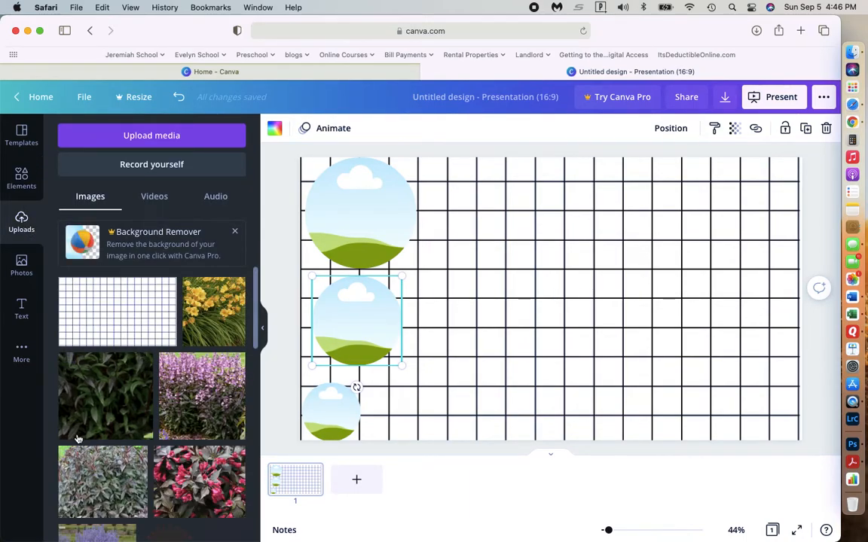
{"action": "scroll", "coordinate": [140, 480], "scroll_direction": "down", "scroll_amount": 5}
{"action": "scroll", "coordinate": [139, 480], "scroll_direction": "up", "scroll_amount": 3}
{"action": "scroll", "coordinate": [140, 480], "scroll_direction": "down", "scroll_amount": 1}
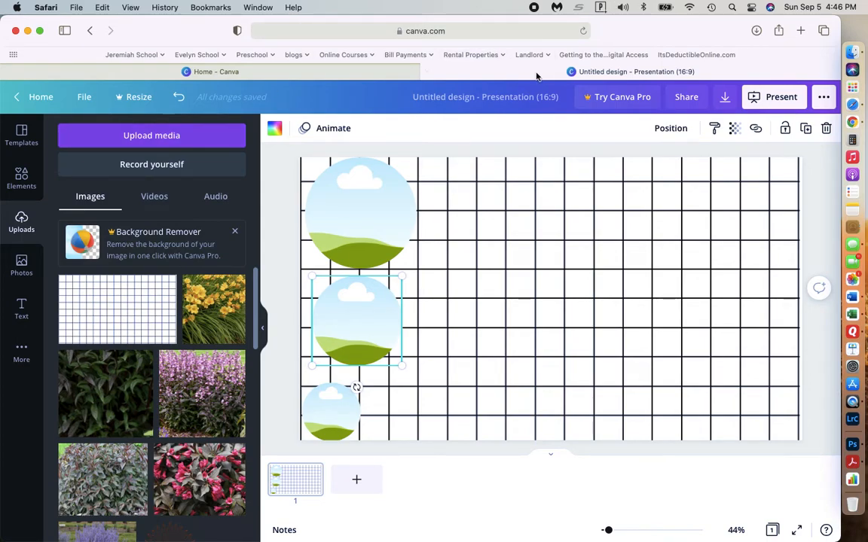
Open provenwinners.com in a new browser tab and search its plants for "hibiscus".
{"action": "left_click", "coordinate": [801, 31]}
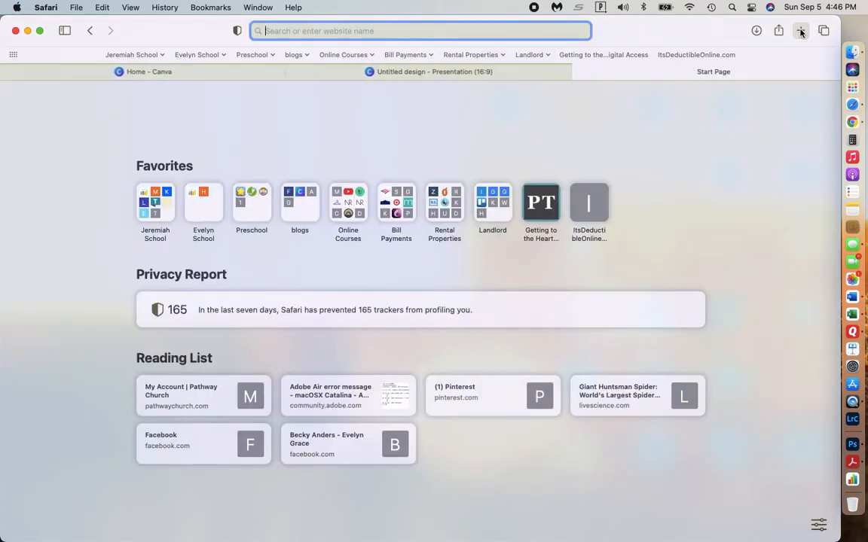
{"action": "type", "text": "prov"}
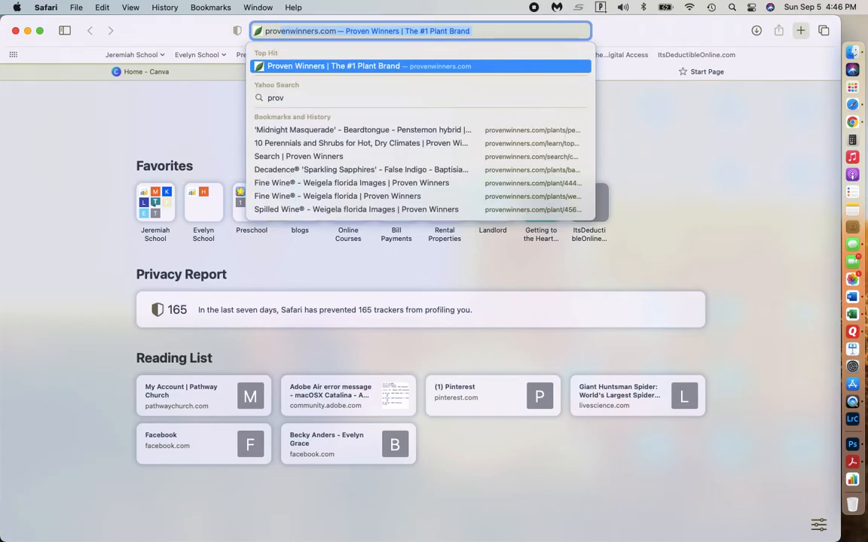
{"action": "key", "text": "Return"}
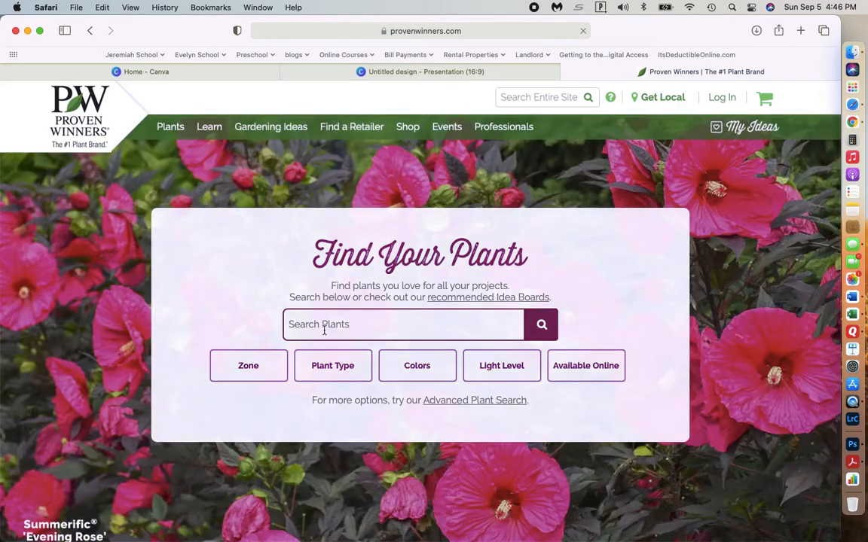
{"action": "left_click", "coordinate": [325, 330]}
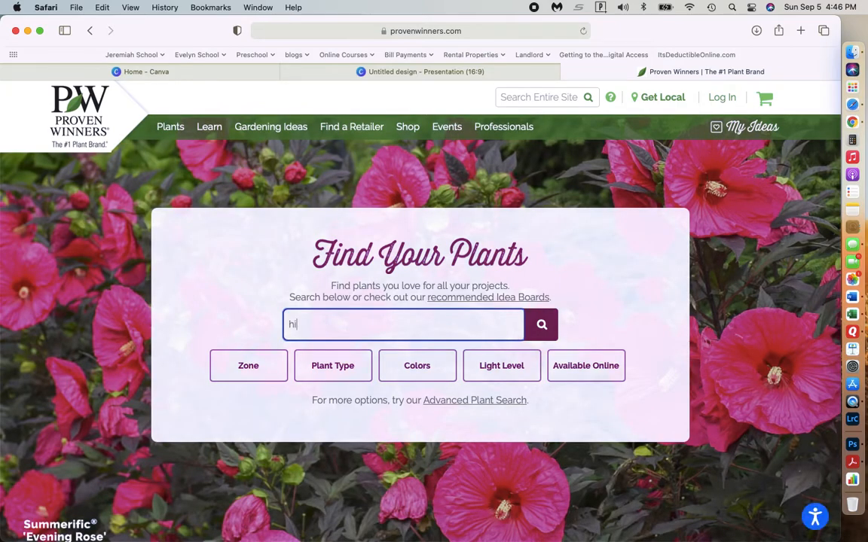
{"action": "type", "text": "hibisc"}
{"action": "key", "text": "Return"}
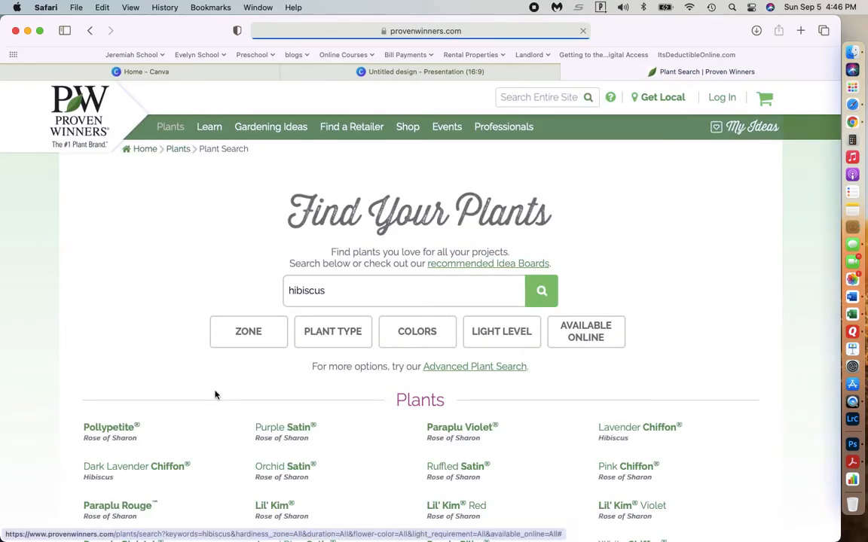
Open the Lavender Chiffon hibiscus page from the plant results and enlarge its main photo.
{"action": "scroll", "coordinate": [215, 394], "scroll_direction": "down", "scroll_amount": 1}
{"action": "scroll", "coordinate": [215, 394], "scroll_direction": "down", "scroll_amount": 7}
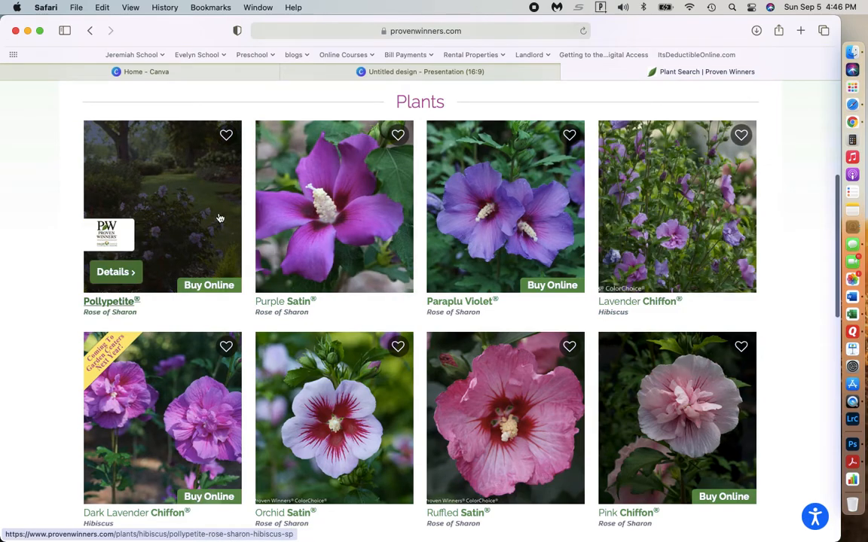
{"action": "left_click", "coordinate": [677, 191]}
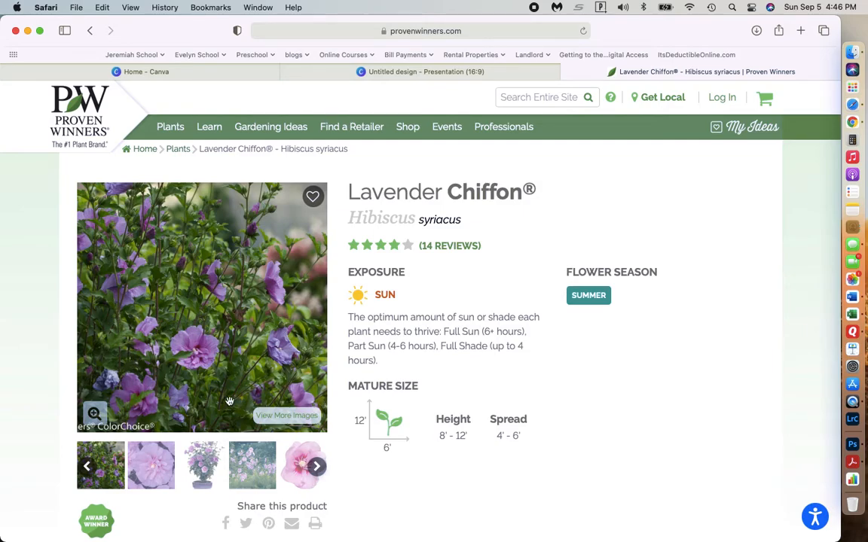
{"action": "left_click", "coordinate": [101, 426]}
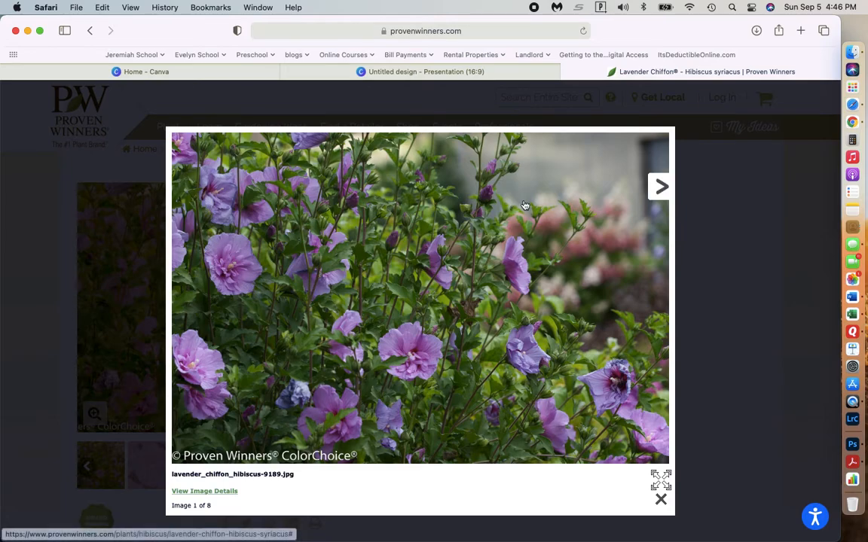
{"action": "mouse_move", "coordinate": [327, 79]}
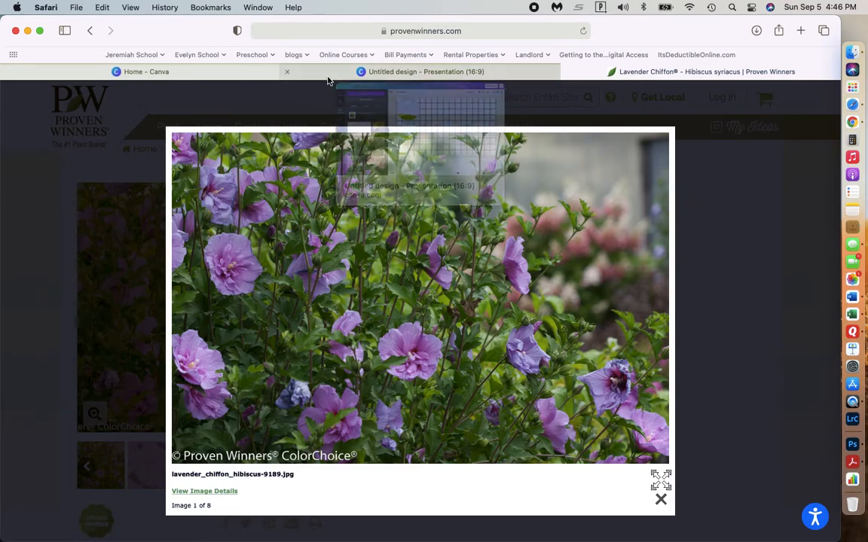
Capture a roughly square screenshot of the enlarged Lavender Chiffon hibiscus photo.
{"action": "key", "text": "Escape"}
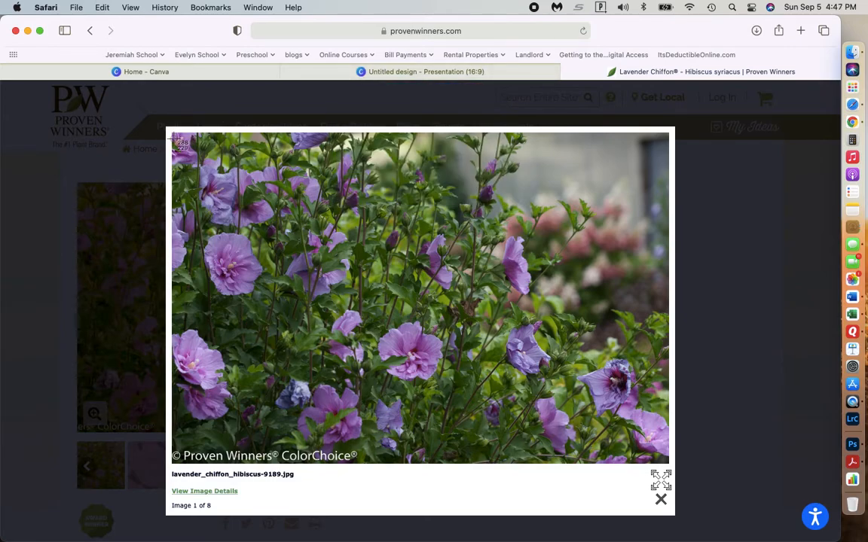
{"action": "left_click_drag", "start_coordinate": [173, 135], "coordinate": [490, 450]}
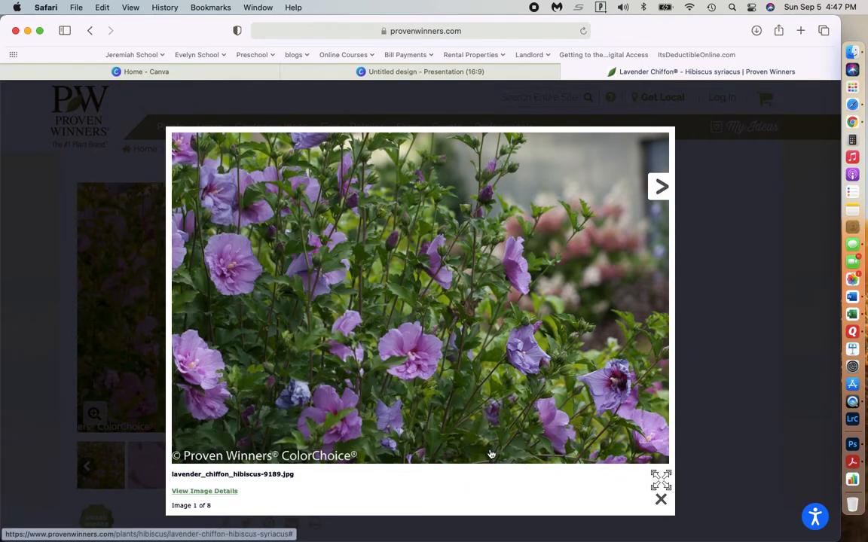
Switch to the Canva design and upload the new hibiscus screenshot from the Desktop folder.
{"action": "left_click", "coordinate": [398, 70]}
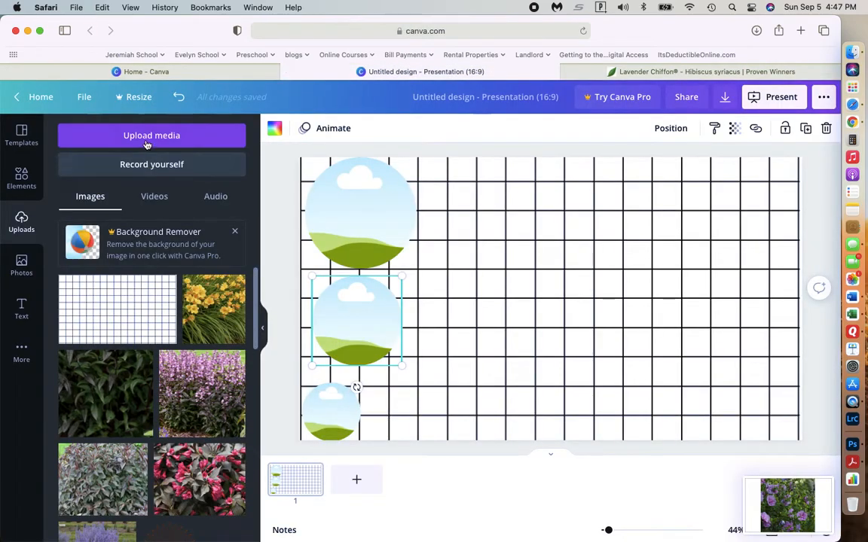
{"action": "left_click", "coordinate": [148, 137]}
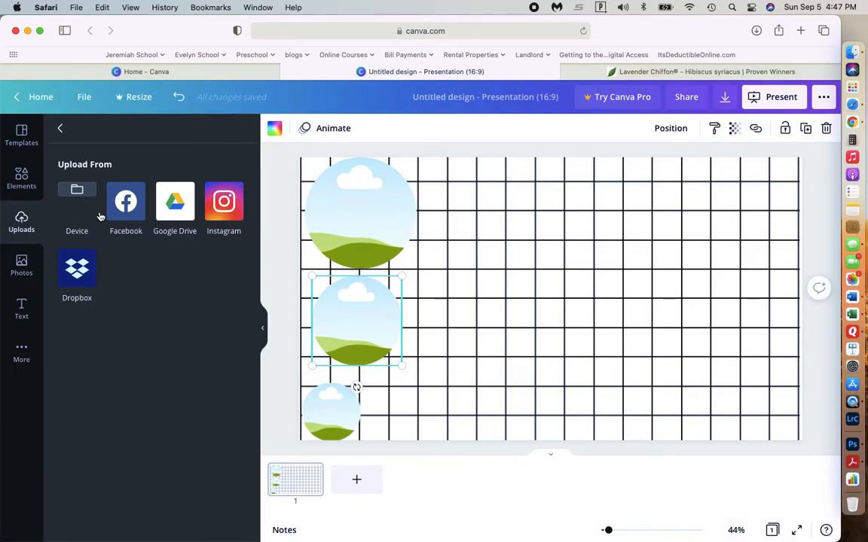
{"action": "left_click", "coordinate": [77, 192]}
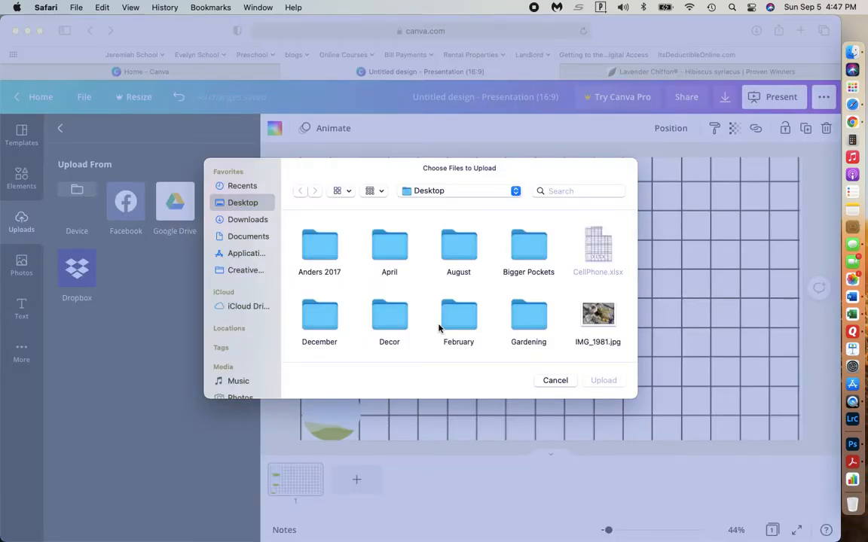
{"action": "scroll", "coordinate": [439, 327], "scroll_direction": "down", "scroll_amount": 10}
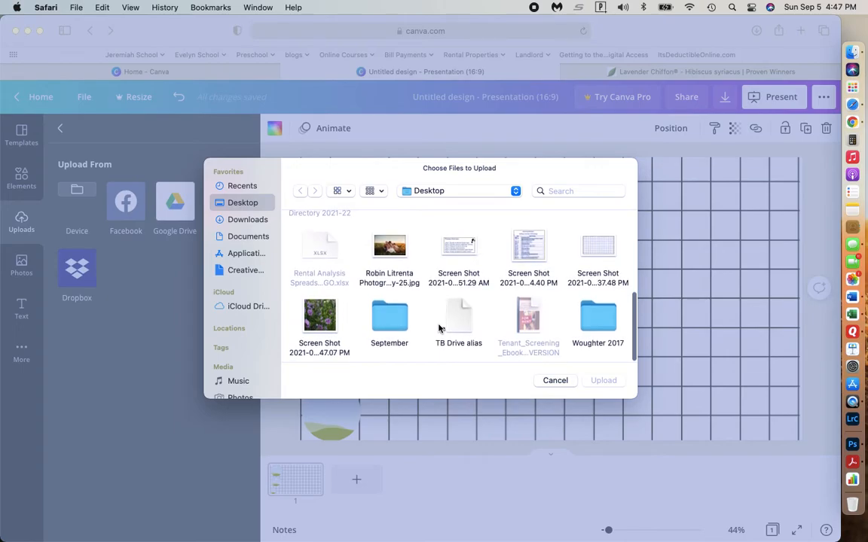
{"action": "left_click", "coordinate": [317, 321]}
{"action": "left_click", "coordinate": [606, 380]}
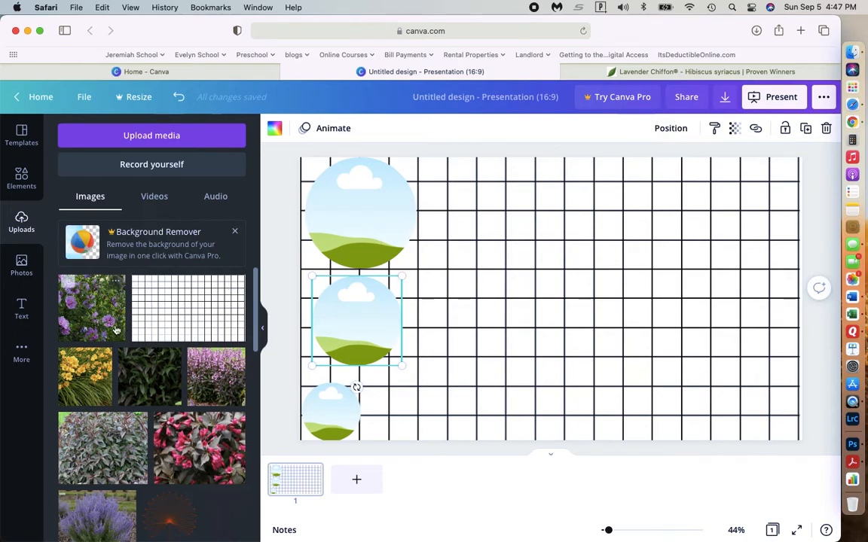
Fill the large circle with the hibiscus photo, the smallest with the yellow flowers and the middle one with the pink-flowered shrub.
{"action": "left_click_drag", "start_coordinate": [98, 318], "coordinate": [355, 213]}
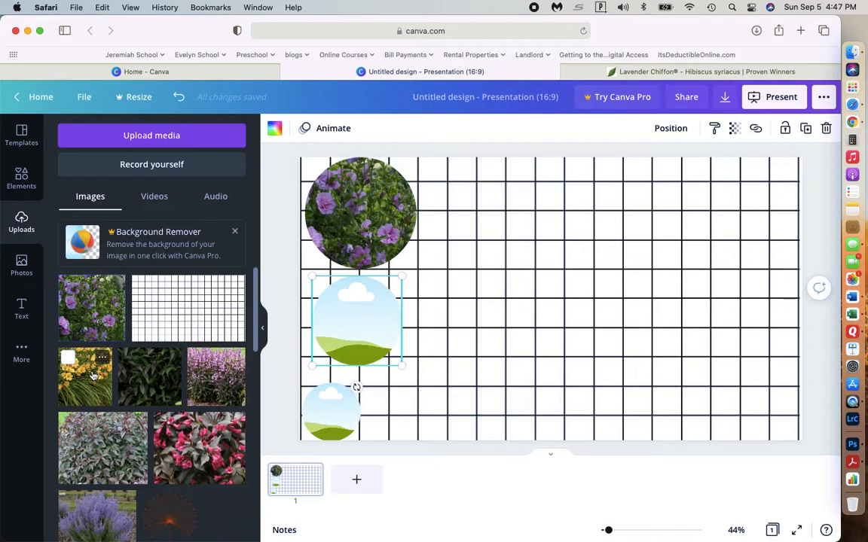
{"action": "left_click_drag", "start_coordinate": [92, 375], "coordinate": [328, 411]}
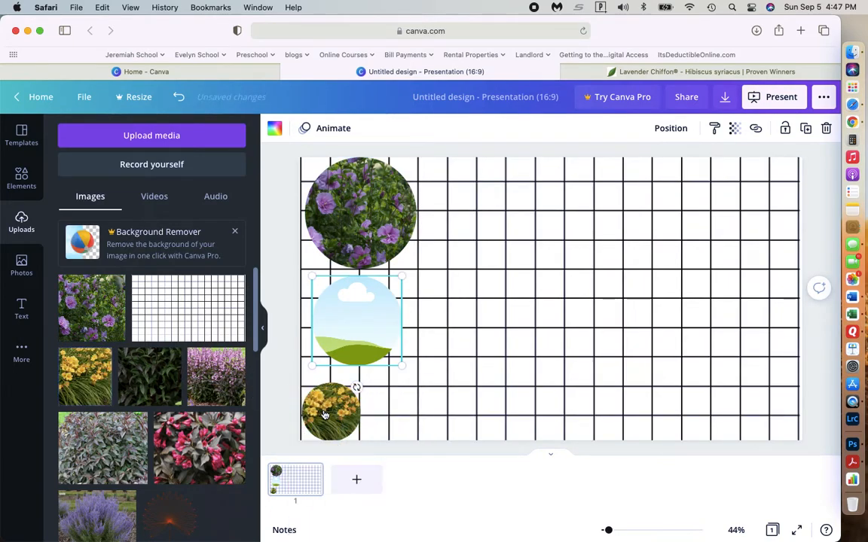
{"action": "scroll", "coordinate": [115, 443], "scroll_direction": "down", "scroll_amount": 3}
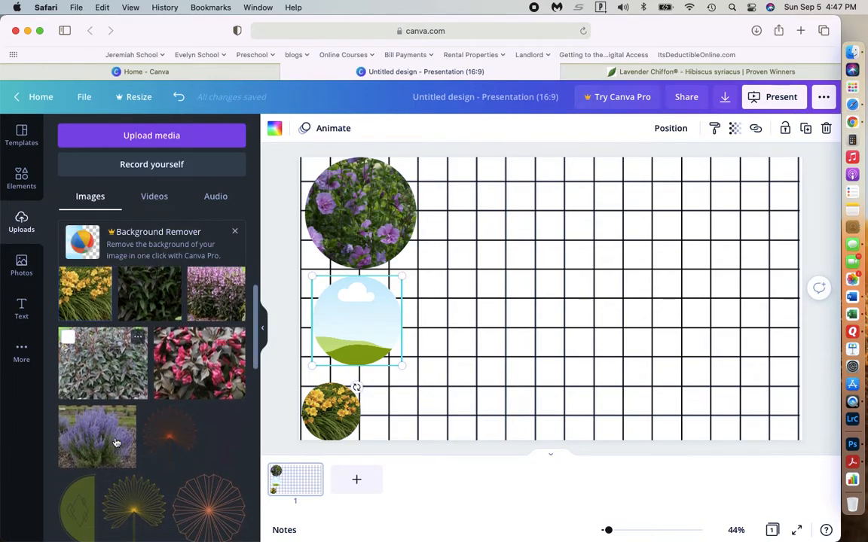
{"action": "scroll", "coordinate": [115, 443], "scroll_direction": "up", "scroll_amount": 2}
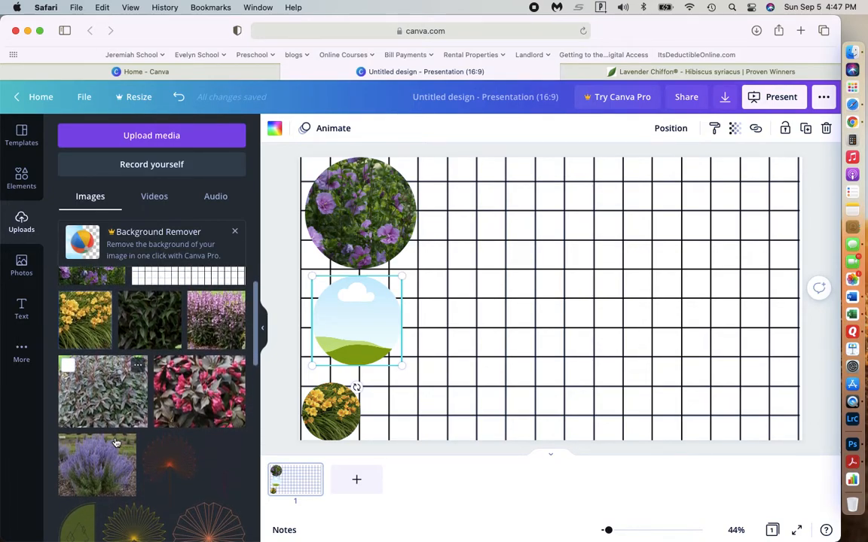
{"action": "left_click_drag", "start_coordinate": [211, 301], "coordinate": [349, 329]}
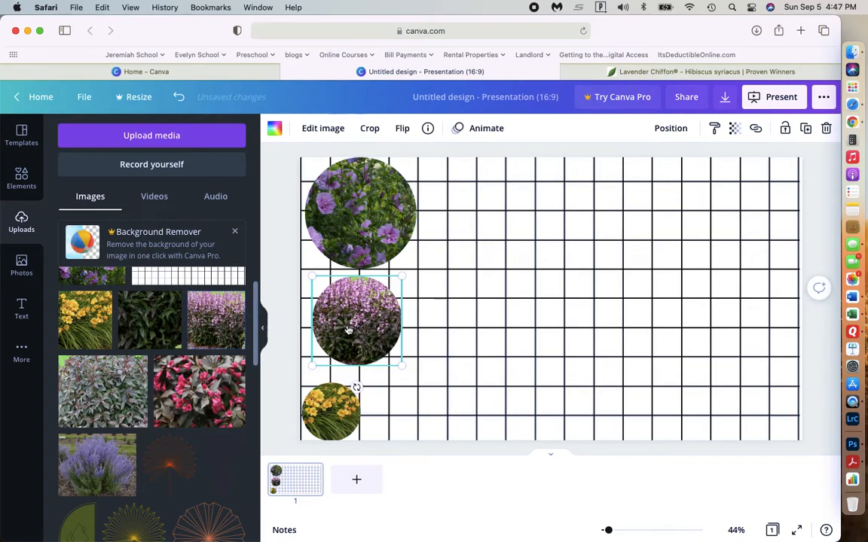
Add two copies of the hibiscus circle, placing them in a staggered row across the top of the grid.
{"action": "left_click", "coordinate": [360, 227]}
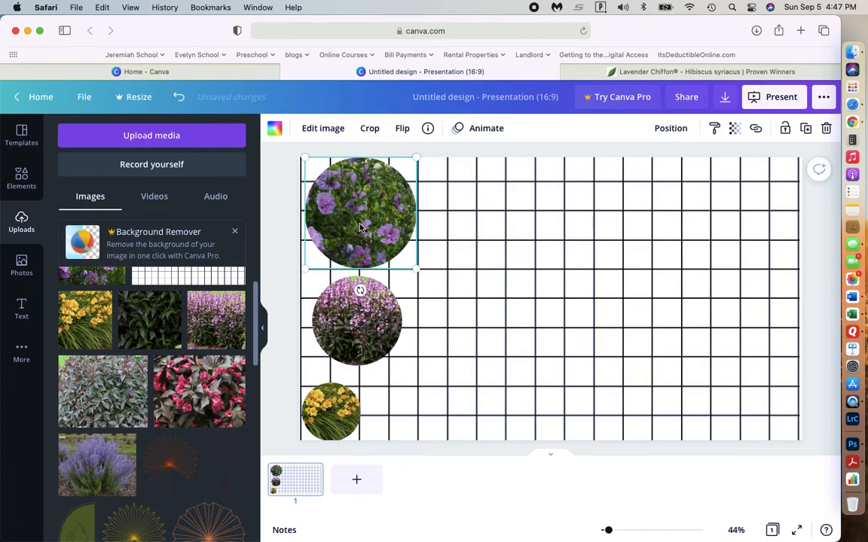
{"action": "left_click_drag", "start_coordinate": [360, 227], "coordinate": [457, 218]}
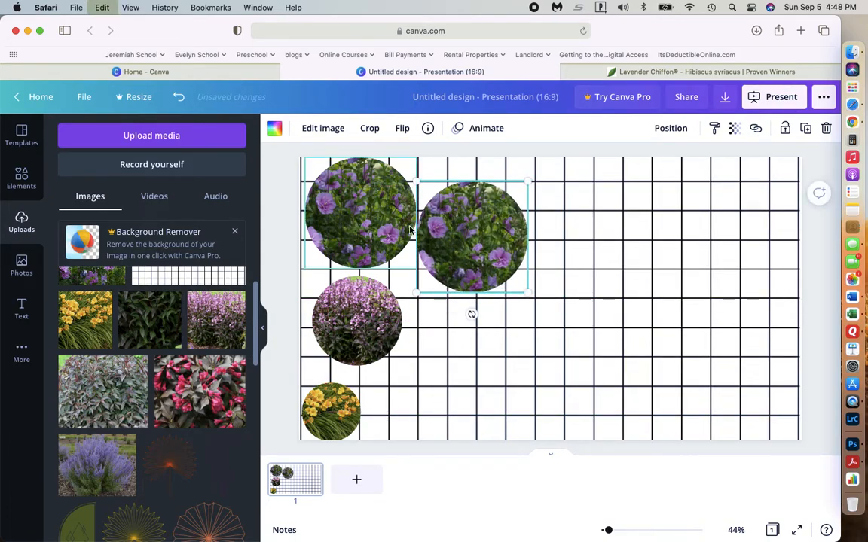
{"action": "key", "text": "super+v"}
{"action": "left_click_drag", "start_coordinate": [361, 195], "coordinate": [584, 191]}
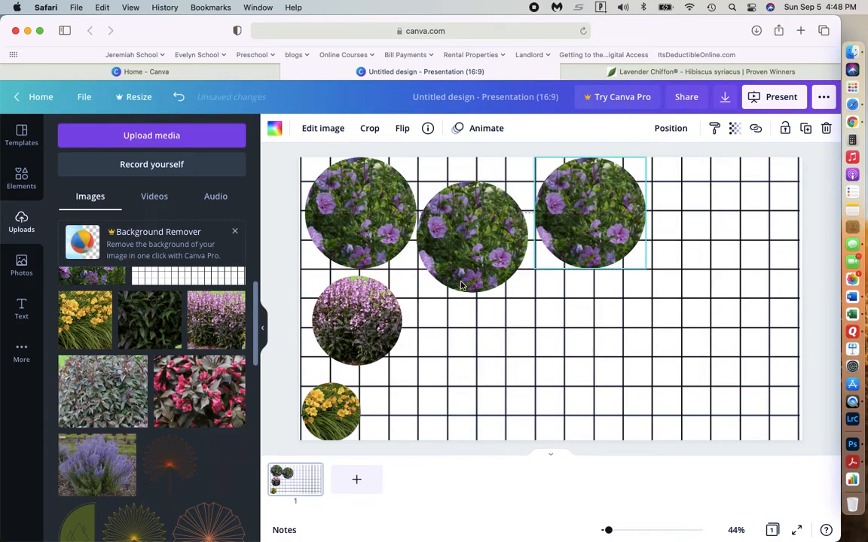
Shift the pink-flowered circle under the hibiscus row and add two copies, arranging the three as a downward-pointing triangle.
{"action": "left_click_drag", "start_coordinate": [356, 322], "coordinate": [391, 315]}
{"action": "key", "text": "super+v"}
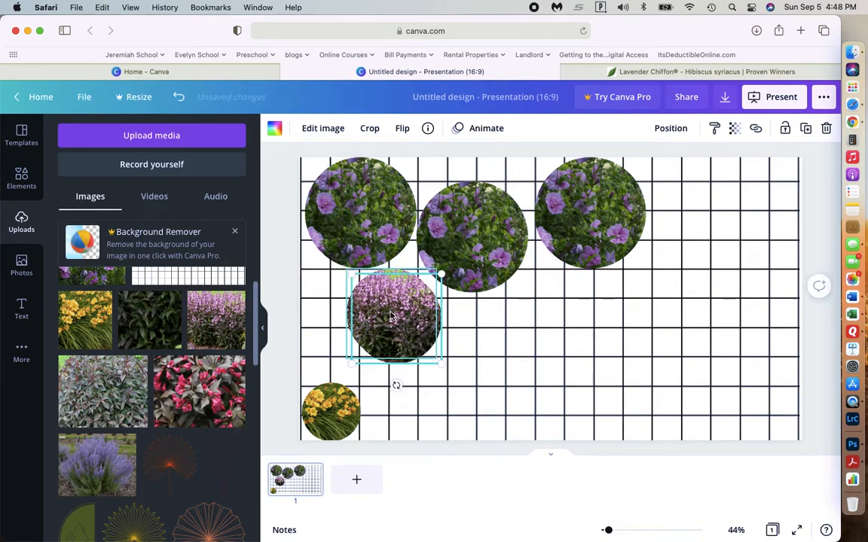
{"action": "left_click_drag", "start_coordinate": [401, 303], "coordinate": [475, 355]}
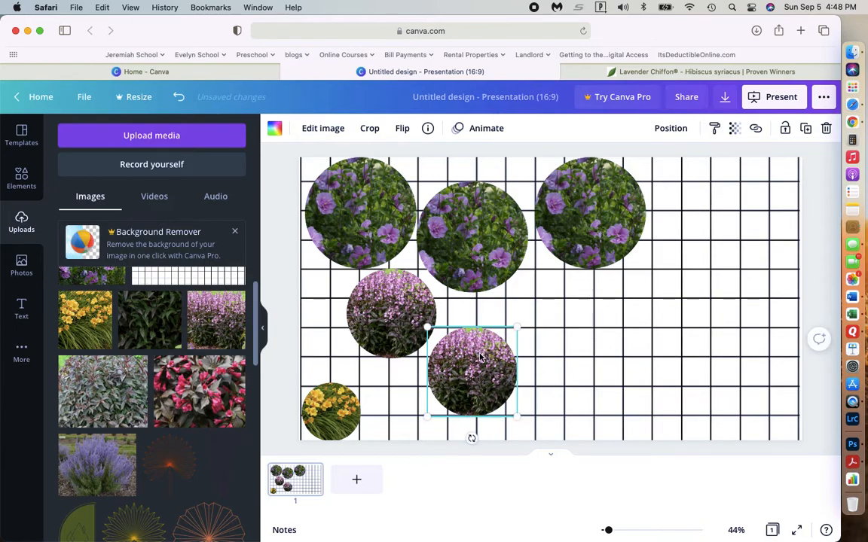
{"action": "key", "text": "super+v"}
{"action": "left_click_drag", "start_coordinate": [393, 302], "coordinate": [558, 297]}
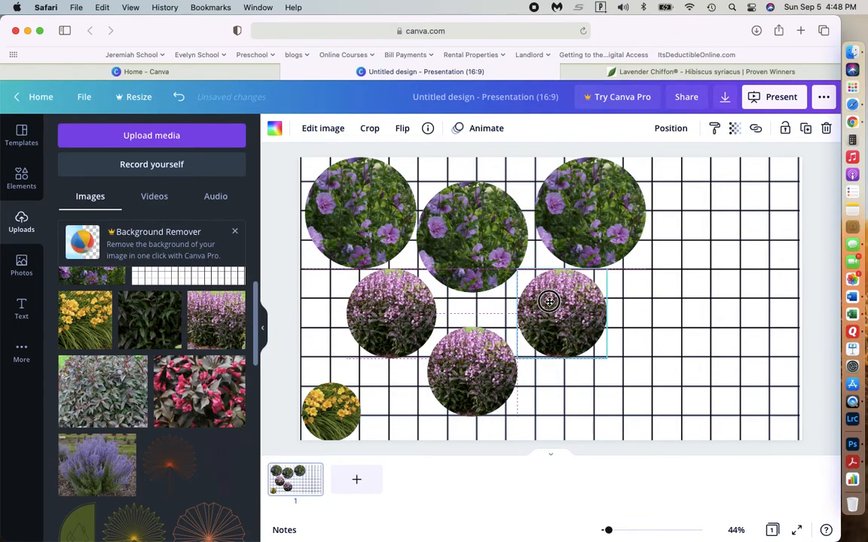
Add three copies of the yellow flower circle along the grid's bottom edge, two circles on each side of the lowest pink-flowered one.
{"action": "left_click", "coordinate": [335, 405]}
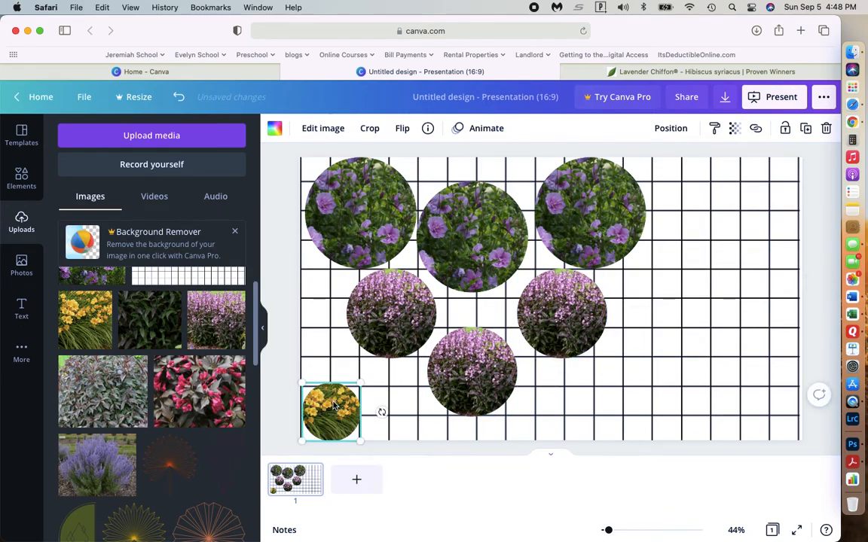
{"action": "key", "text": "super+v"}
{"action": "left_click_drag", "start_coordinate": [338, 413], "coordinate": [398, 409]}
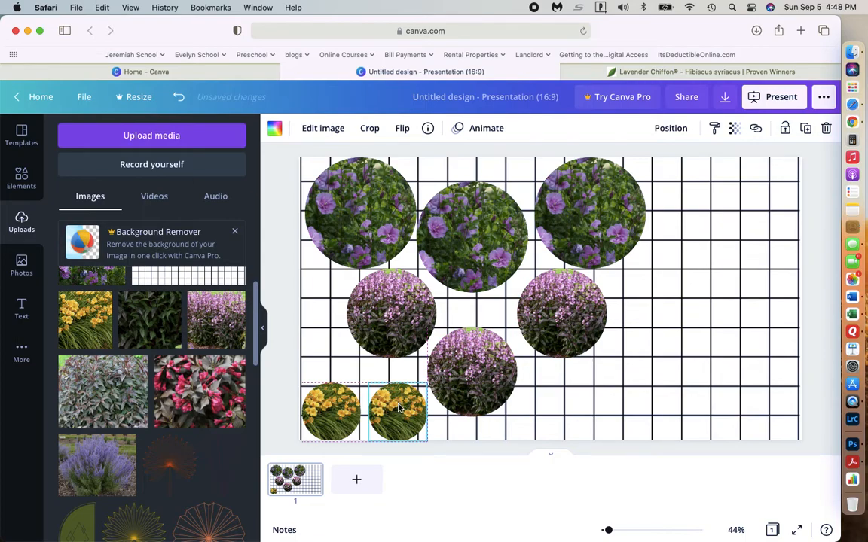
{"action": "left_click", "coordinate": [337, 411]}
{"action": "left_click_drag", "start_coordinate": [339, 410], "coordinate": [546, 407]}
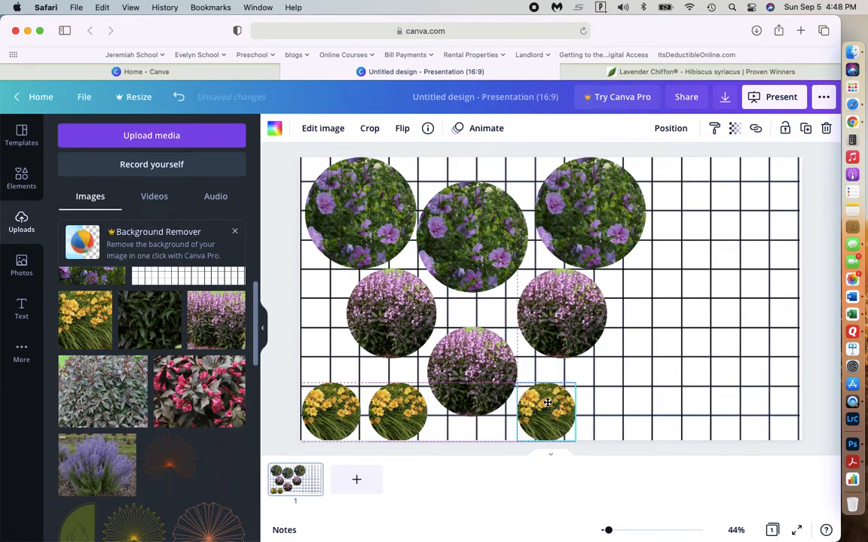
{"action": "left_click", "coordinate": [335, 411]}
{"action": "left_click_drag", "start_coordinate": [335, 411], "coordinate": [621, 397]}
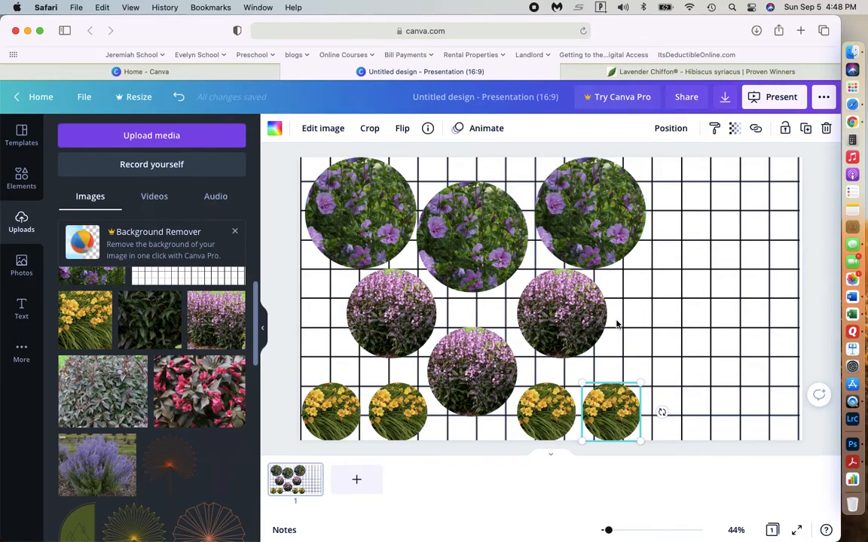
{"action": "left_click", "coordinate": [744, 334]}
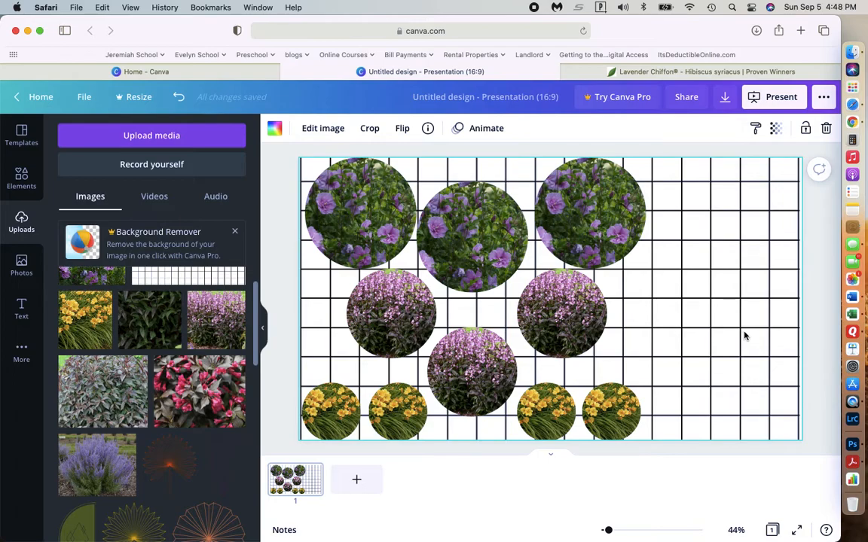
{"action": "left_click", "coordinate": [821, 207]}
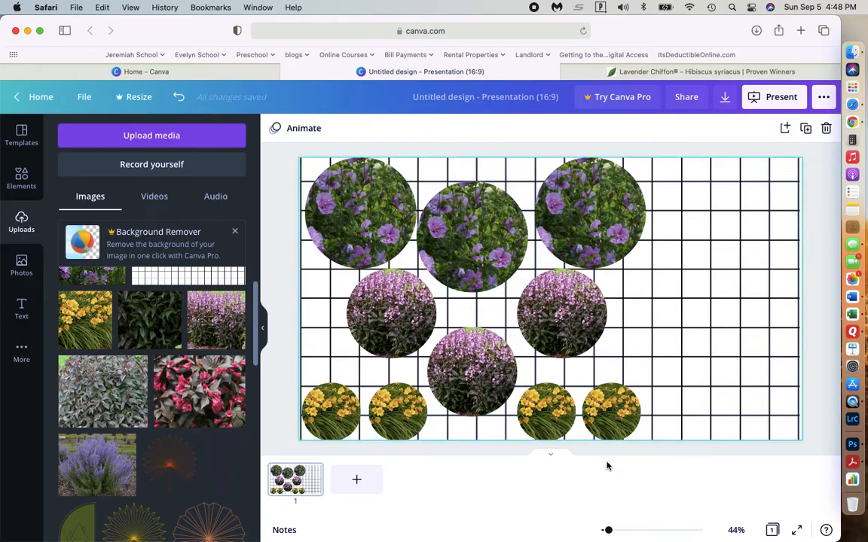
{"action": "left_click", "coordinate": [356, 480]}
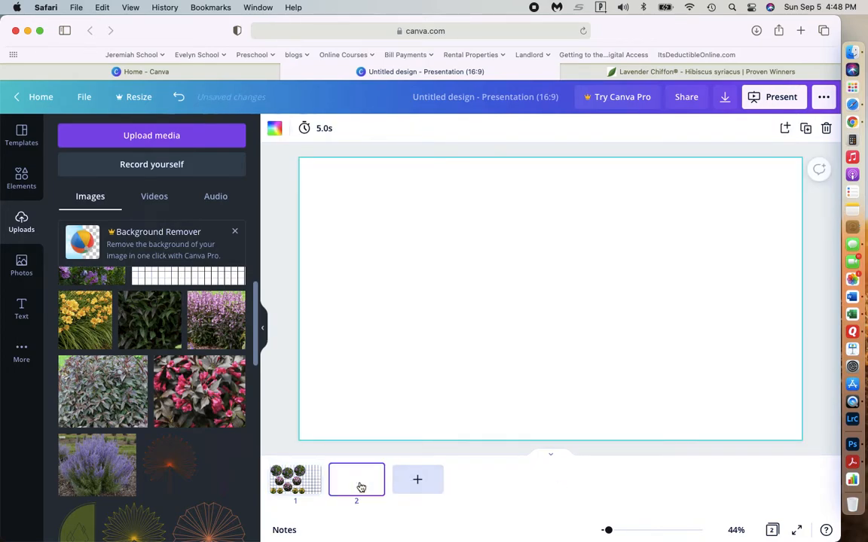
{"action": "left_click", "coordinate": [373, 474]}
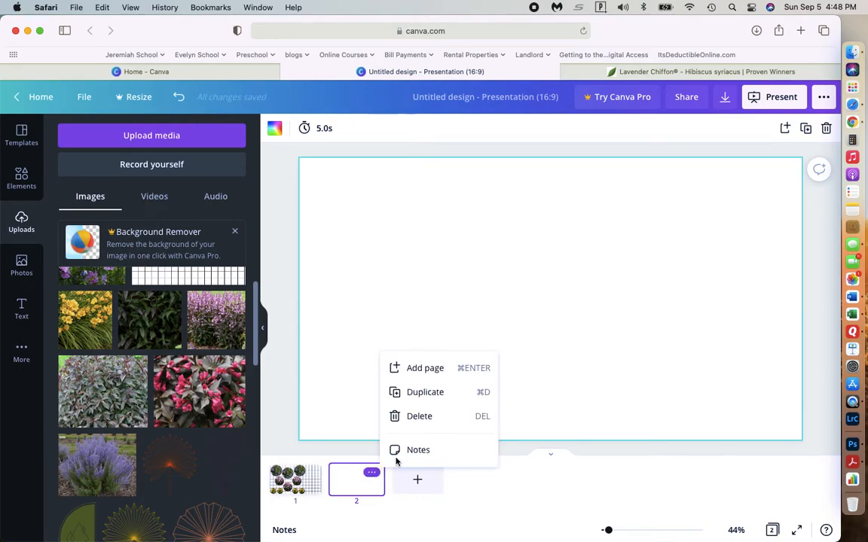
{"action": "left_click", "coordinate": [414, 415]}
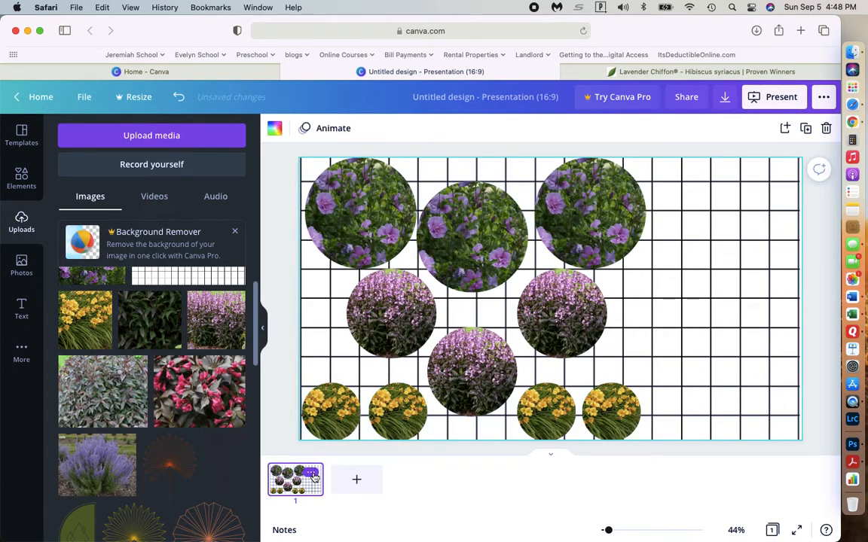
Duplicate the garden layout page and return to page 1.
{"action": "left_click", "coordinate": [311, 475]}
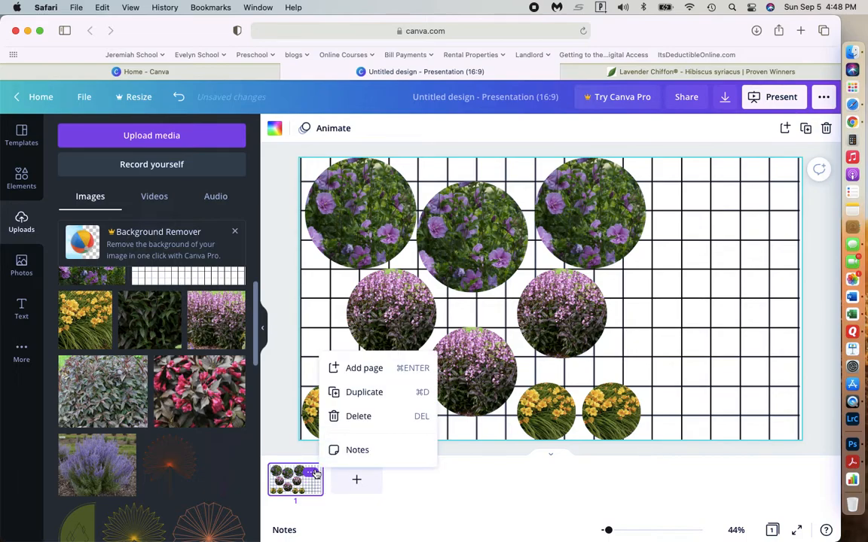
{"action": "left_click", "coordinate": [351, 392]}
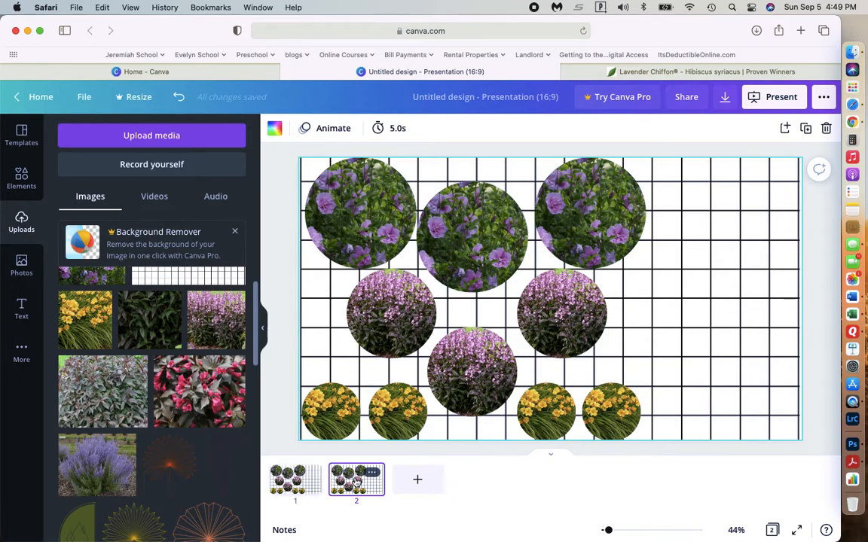
{"action": "left_click", "coordinate": [296, 484]}
{"action": "left_click", "coordinate": [351, 484]}
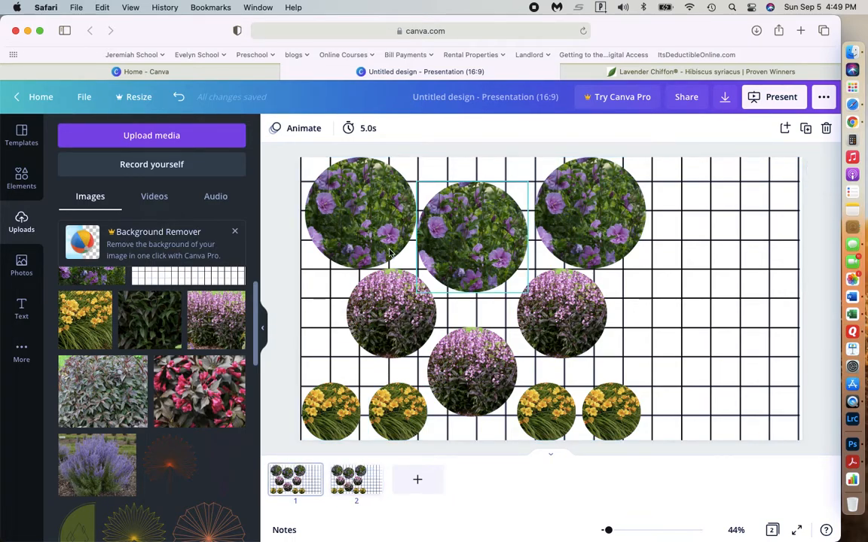
{"action": "left_click", "coordinate": [286, 483]}
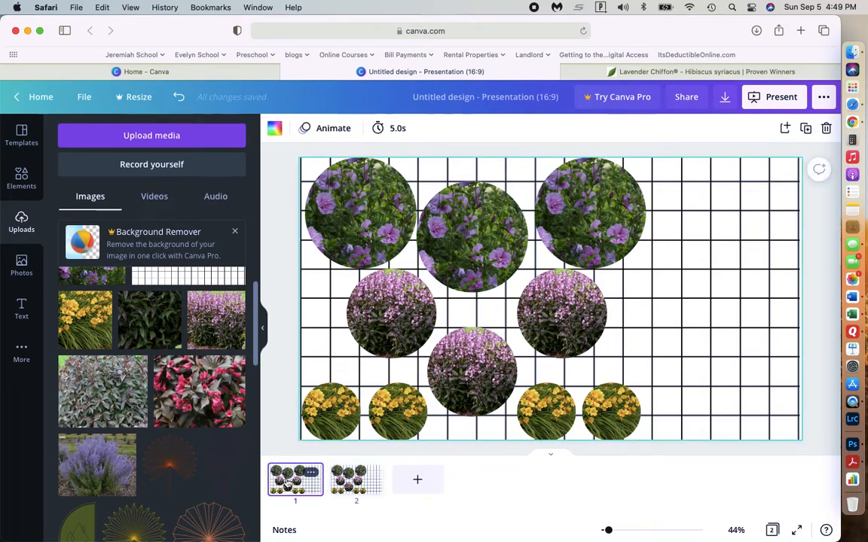
Delete the three hibiscus circles from the layout on page 1.
{"action": "left_click", "coordinate": [365, 221]}
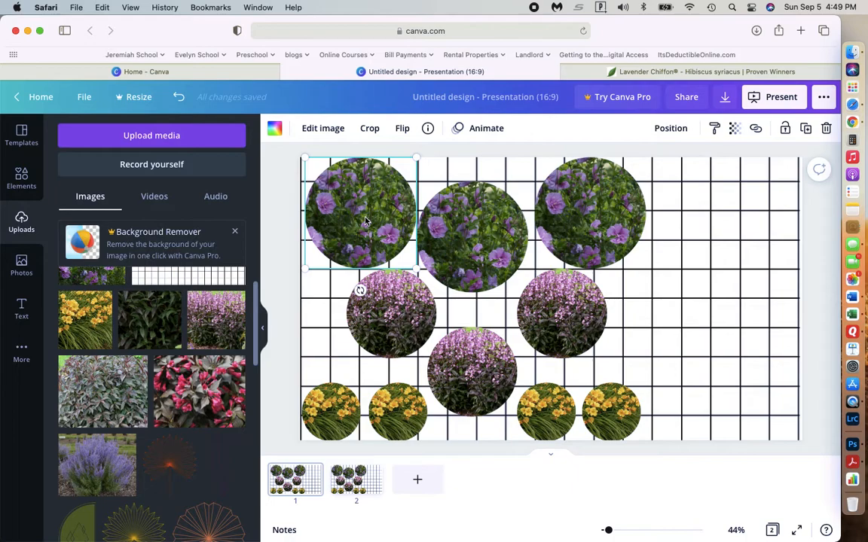
{"action": "key", "text": "Delete"}
{"action": "key", "text": "Delete"}
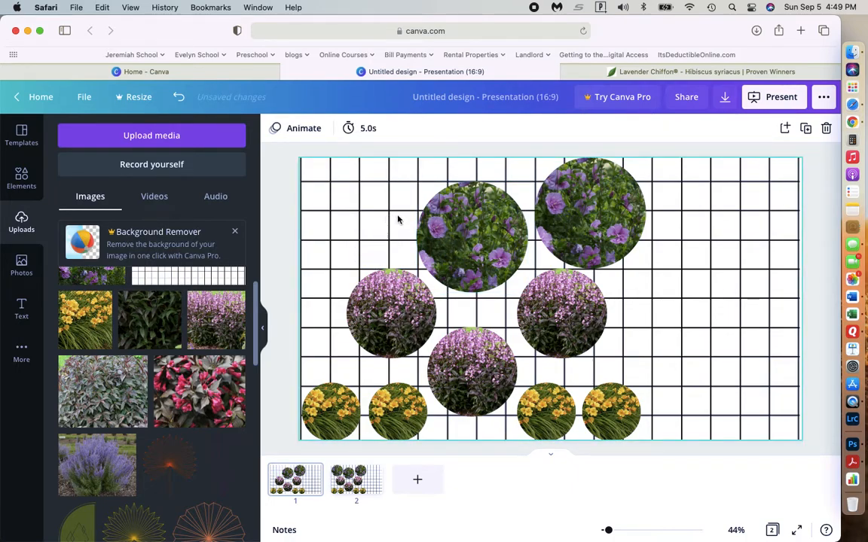
{"action": "left_click", "coordinate": [432, 229]}
{"action": "key", "text": "Delete"}
{"action": "key", "text": "Delete"}
{"action": "left_click", "coordinate": [555, 216]}
{"action": "key", "text": "Delete"}
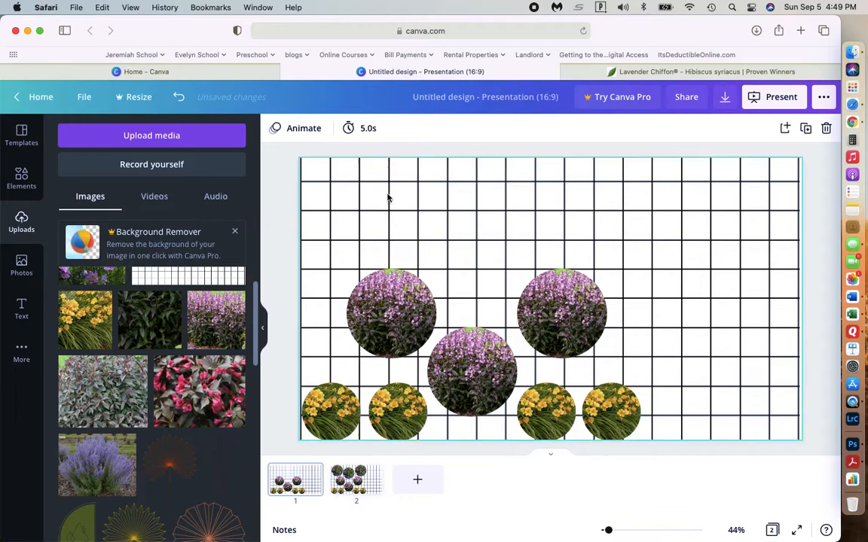
Switch to the Proven Winners Lavender Chiffon hibiscus page and look through the plant's gallery photos.
{"action": "left_click", "coordinate": [658, 72]}
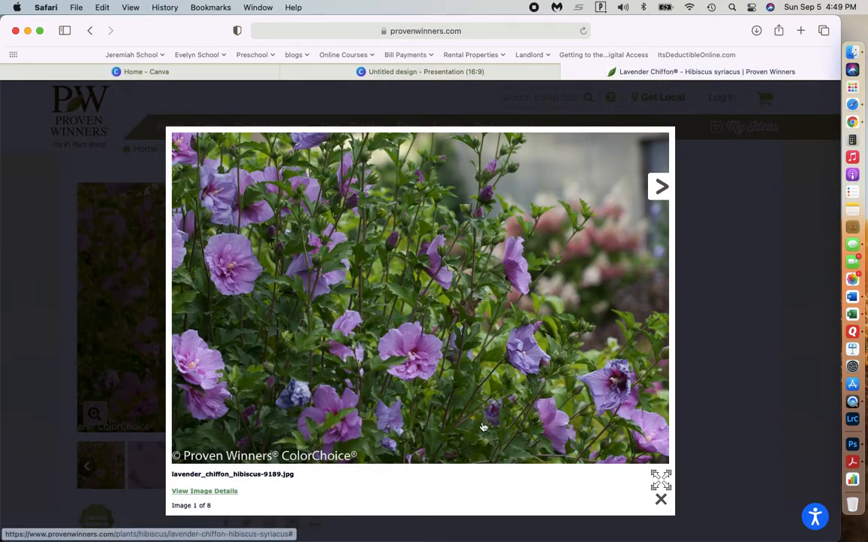
{"action": "left_click", "coordinate": [666, 194]}
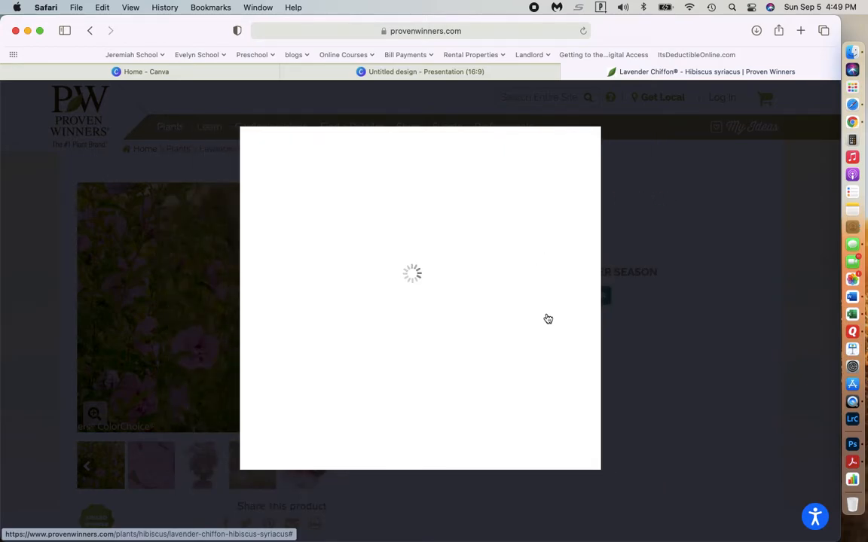
{"action": "key", "text": "Escape"}
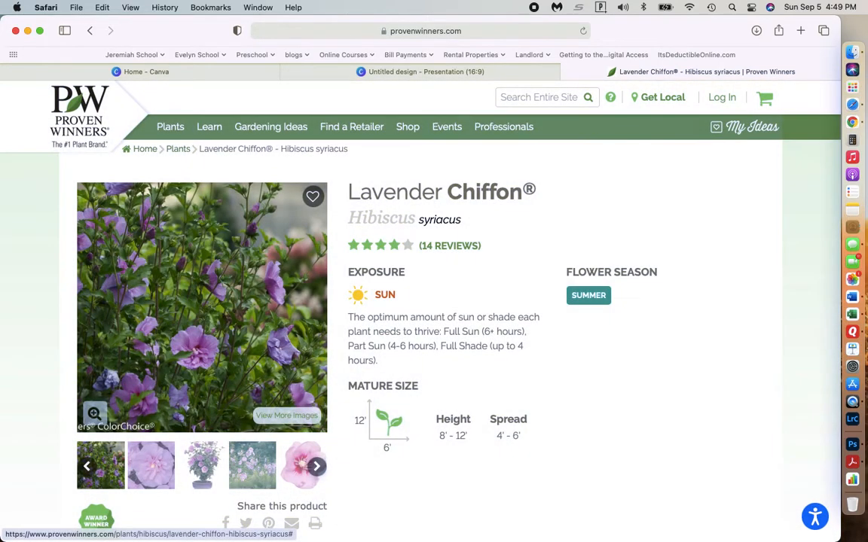
{"action": "left_click", "coordinate": [317, 467]}
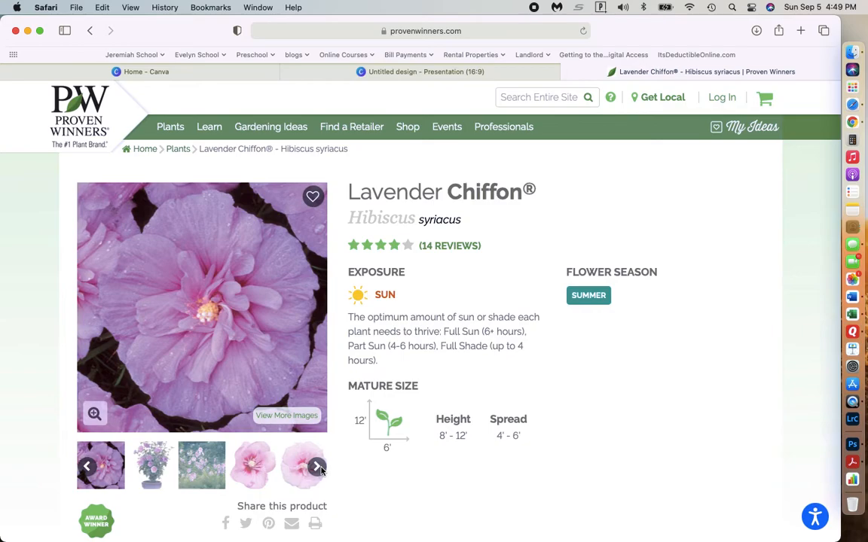
{"action": "left_click", "coordinate": [317, 467]}
{"action": "left_click", "coordinate": [318, 467]}
{"action": "left_click", "coordinate": [317, 467]}
{"action": "left_click", "coordinate": [317, 467]}
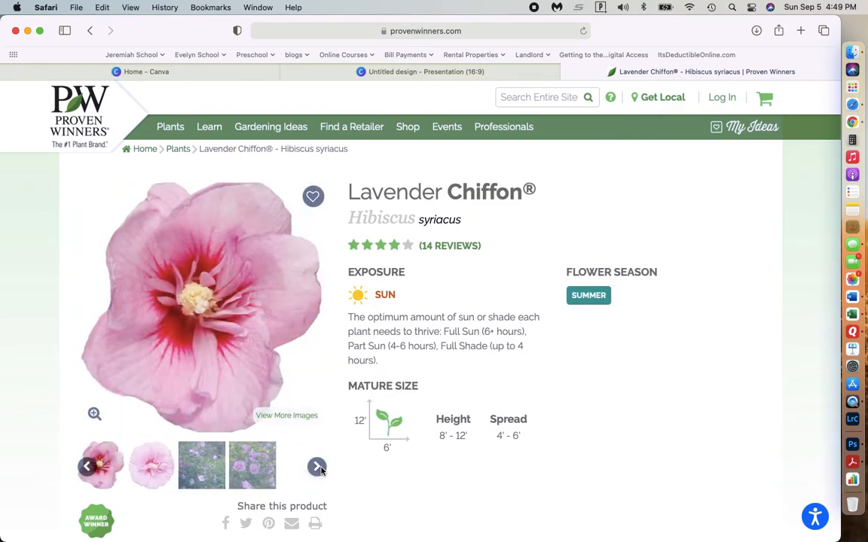
{"action": "left_click", "coordinate": [88, 467]}
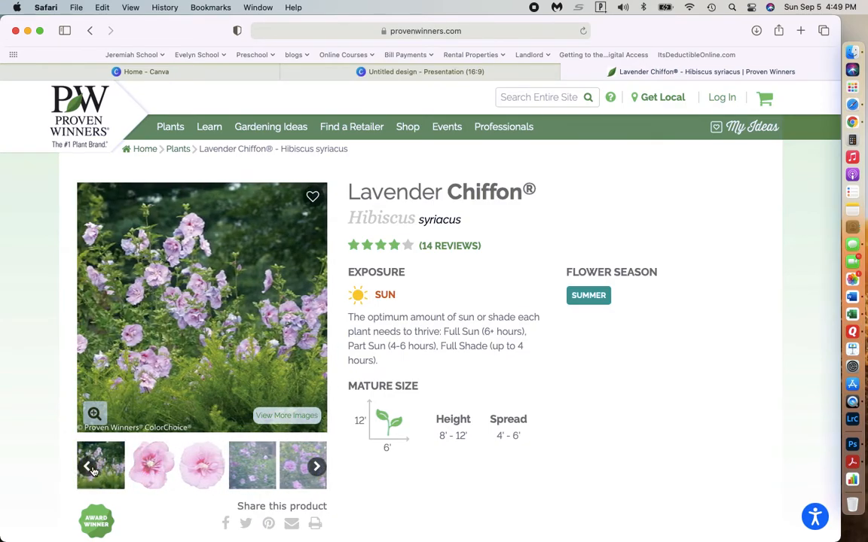
{"action": "left_click", "coordinate": [319, 467]}
{"action": "left_click", "coordinate": [319, 467]}
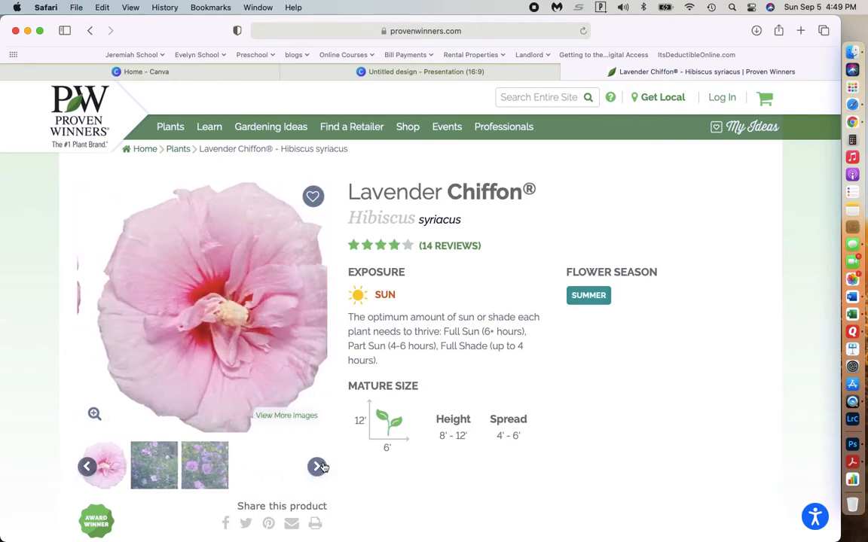
{"action": "left_click", "coordinate": [320, 467]}
{"action": "left_click", "coordinate": [319, 467]}
{"action": "left_click", "coordinate": [319, 467]}
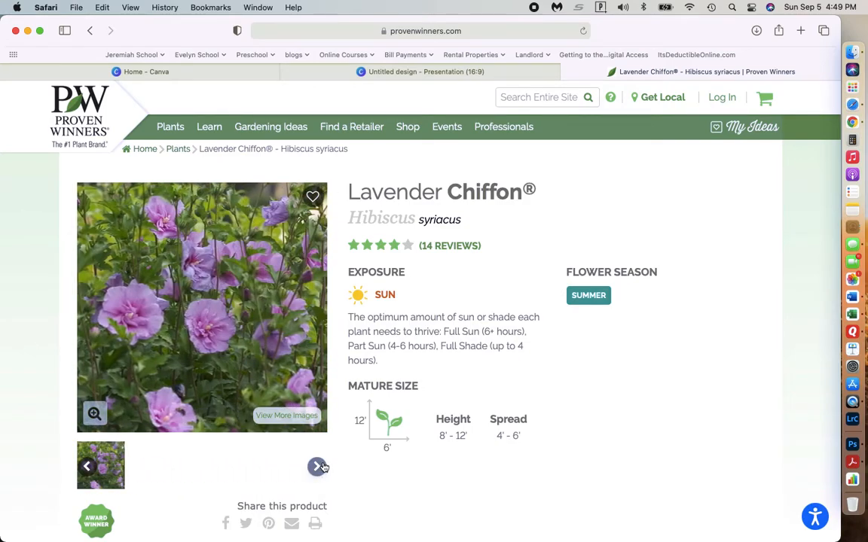
Back in the Canva design, replace the pink-flowered photo in all three medium circles on page 1 with the dark green foliage photo.
{"action": "left_click", "coordinate": [413, 71]}
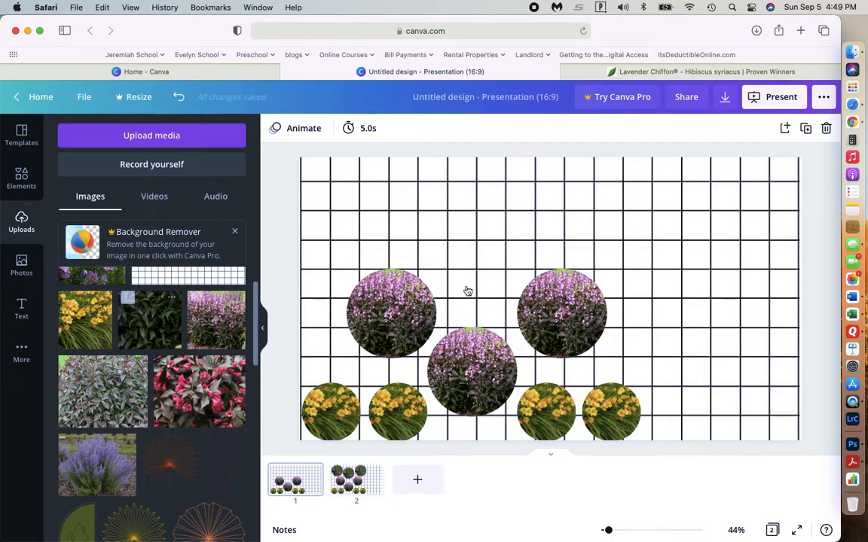
{"action": "left_click", "coordinate": [408, 313]}
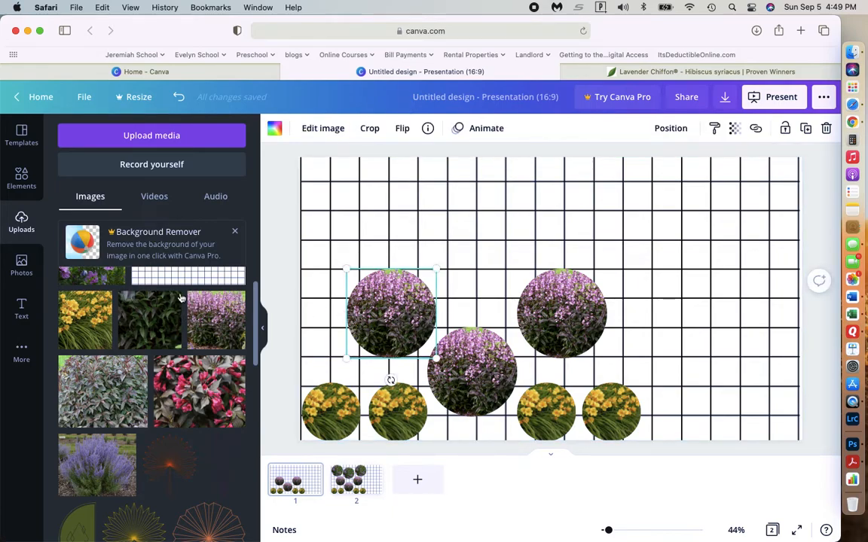
{"action": "key", "text": "Delete"}
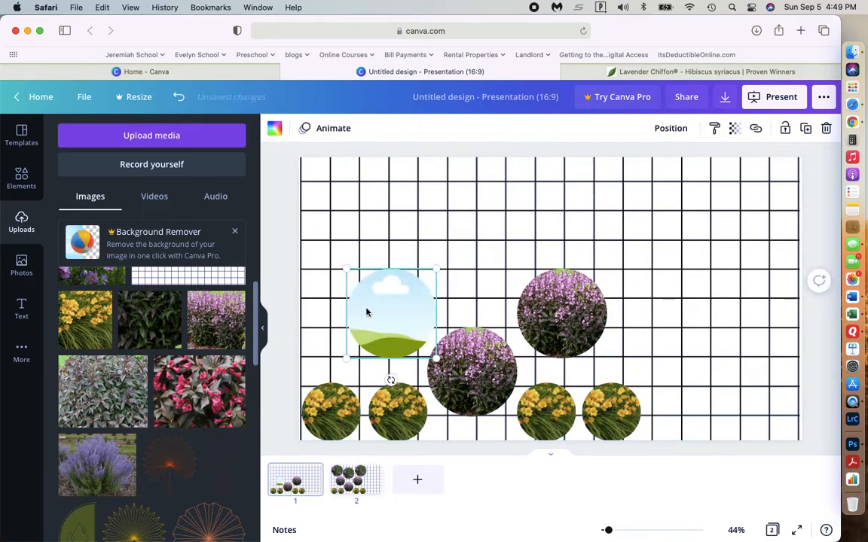
{"action": "left_click_drag", "start_coordinate": [149, 333], "coordinate": [383, 327]}
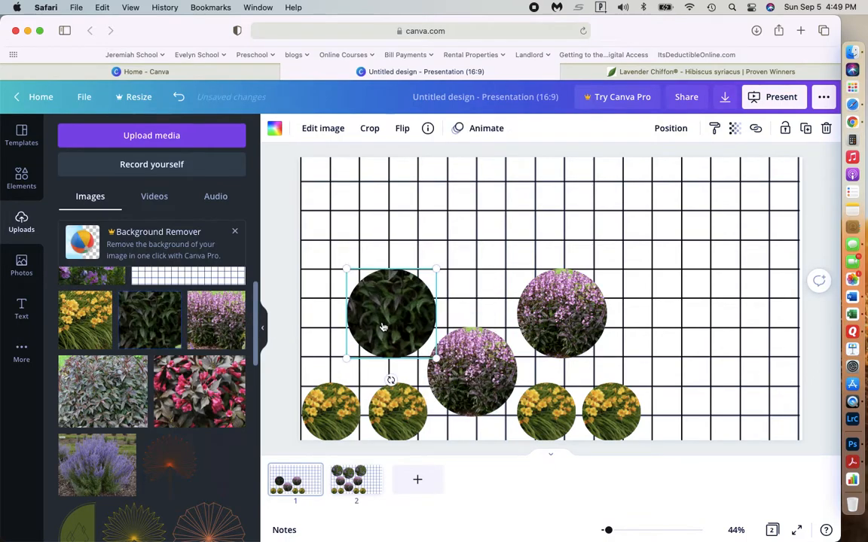
{"action": "left_click", "coordinate": [455, 360]}
{"action": "key", "text": "Delete"}
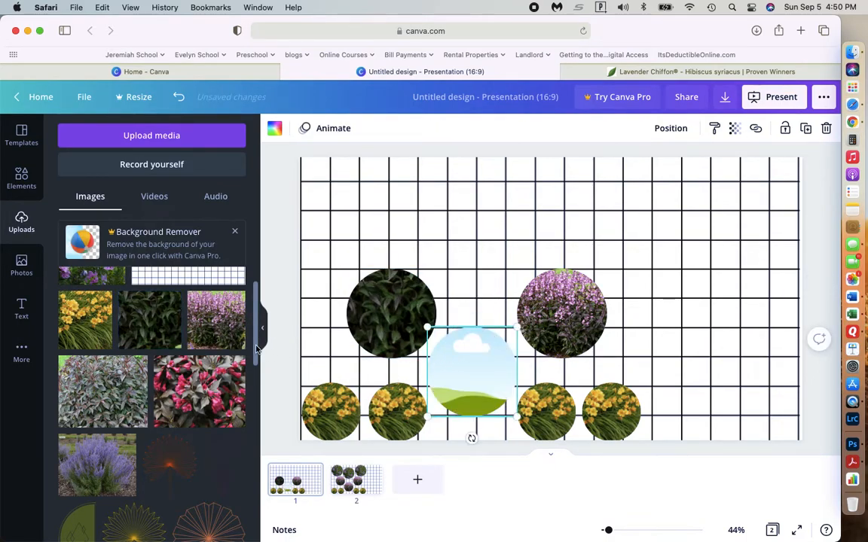
{"action": "left_click_drag", "start_coordinate": [149, 321], "coordinate": [471, 361]}
{"action": "left_click", "coordinate": [562, 316]}
{"action": "key", "text": "Delete"}
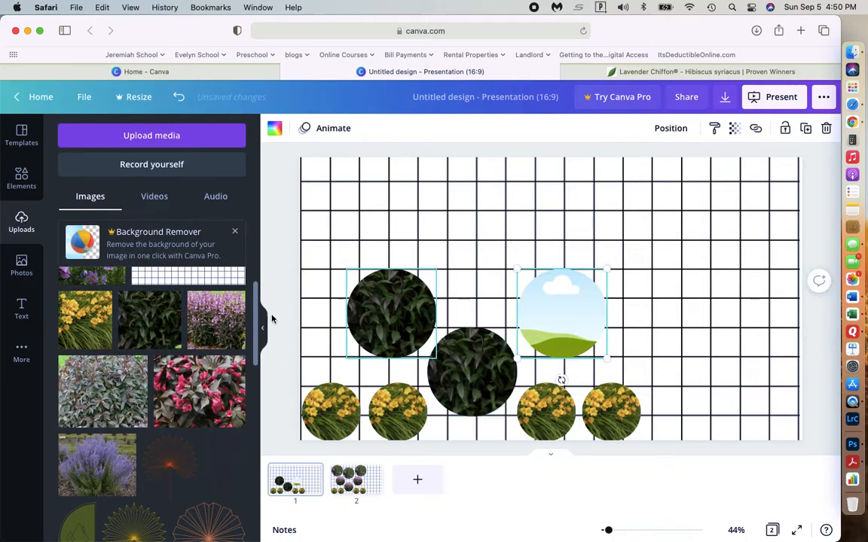
{"action": "left_click_drag", "start_coordinate": [139, 320], "coordinate": [561, 304]}
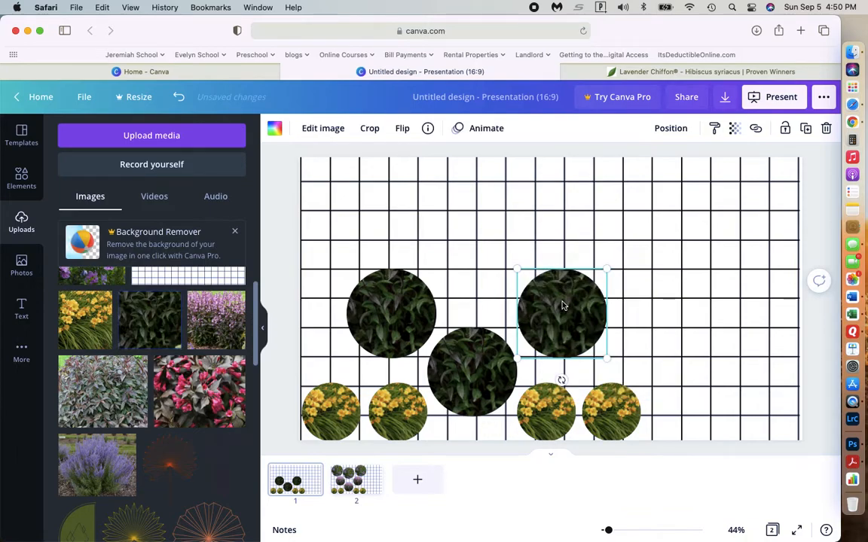
Compare the two layout pages and download all pages of the design as PNG images.
{"action": "scroll", "coordinate": [265, 424], "scroll_direction": "down", "scroll_amount": 3}
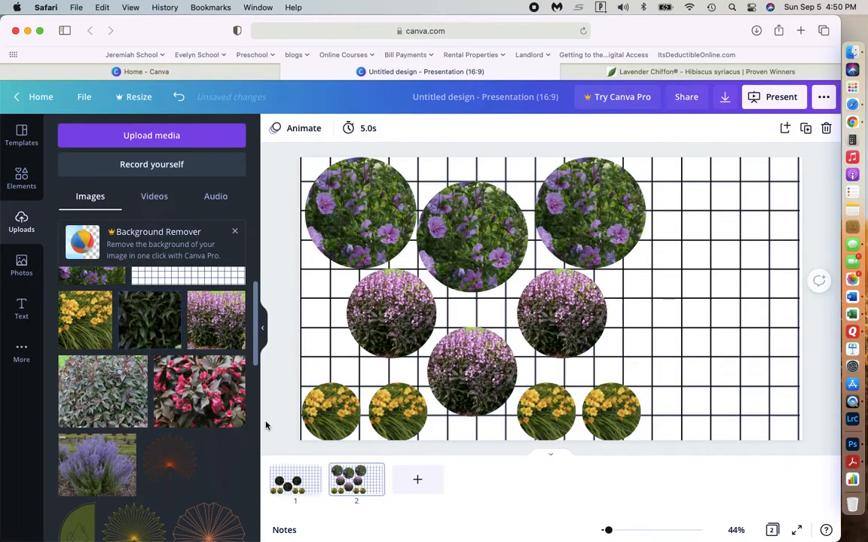
{"action": "left_click", "coordinate": [287, 482]}
{"action": "left_click", "coordinate": [348, 482]}
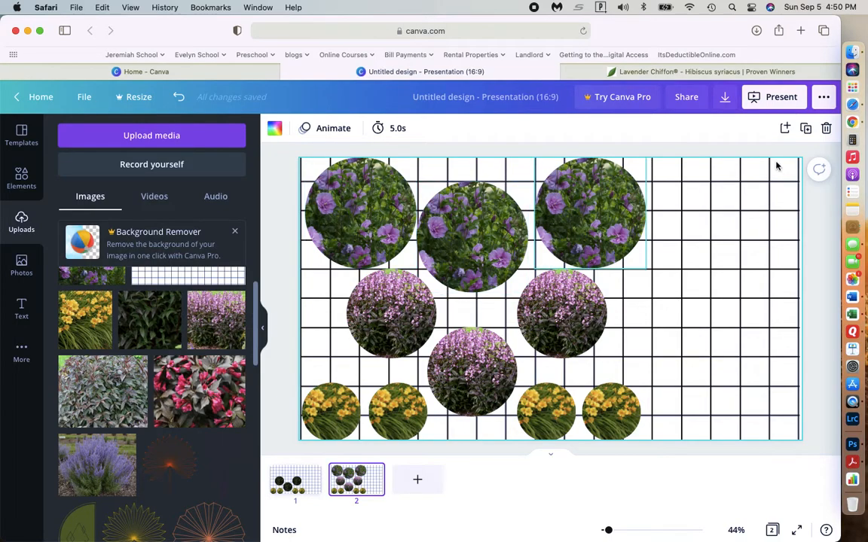
{"action": "left_click", "coordinate": [723, 98]}
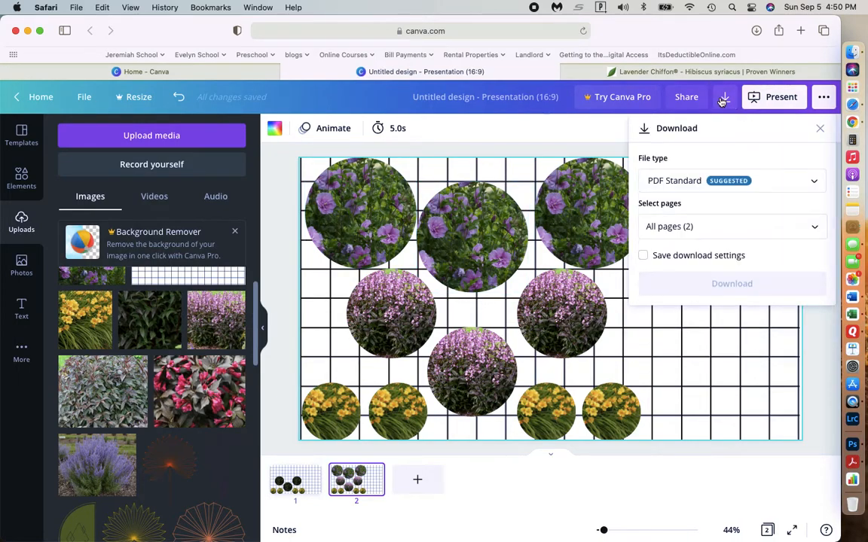
{"action": "left_click", "coordinate": [691, 187]}
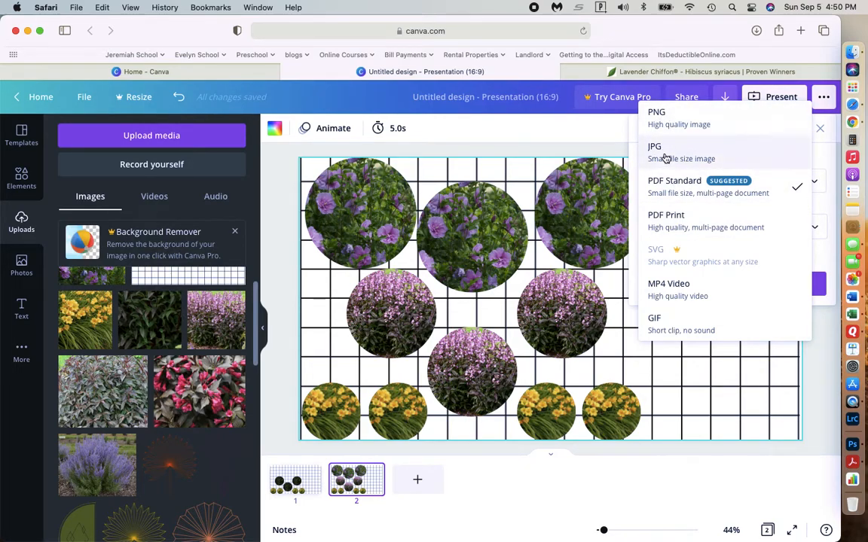
{"action": "left_click", "coordinate": [666, 118]}
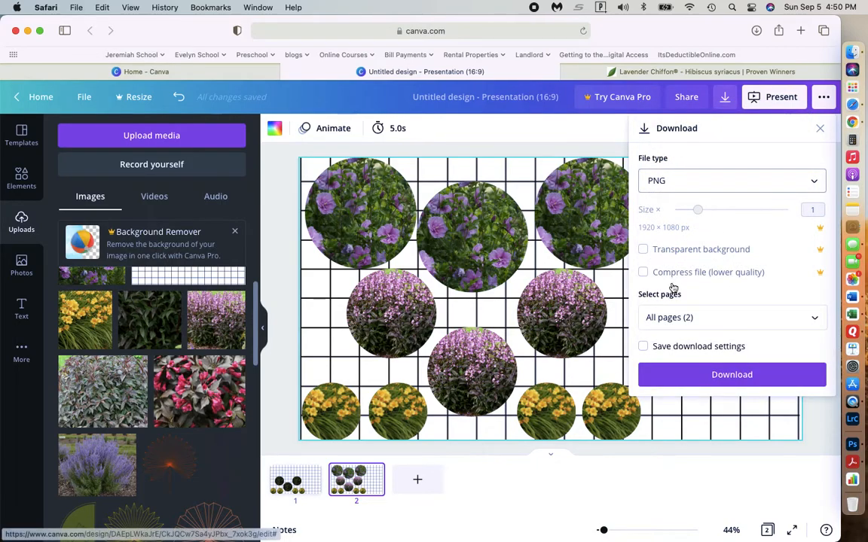
{"action": "left_click", "coordinate": [678, 317]}
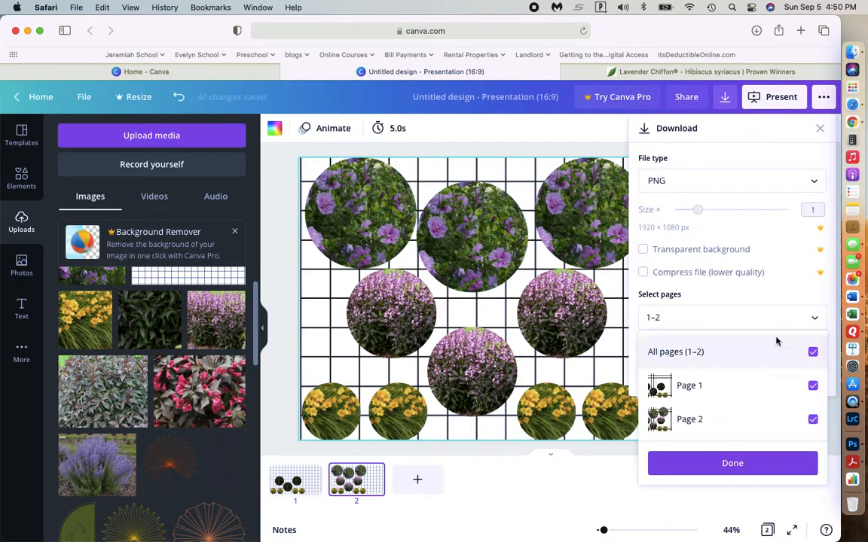
{"action": "left_click", "coordinate": [812, 352]}
{"action": "left_click", "coordinate": [813, 354]}
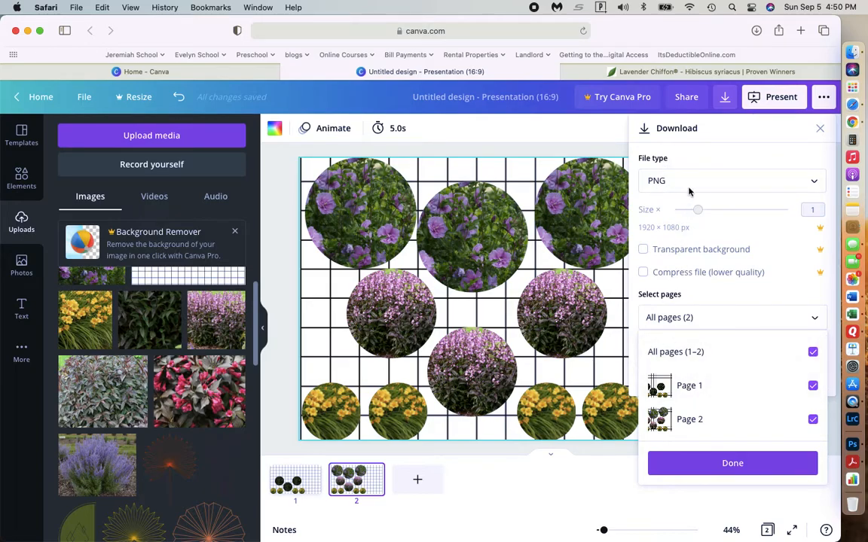
{"action": "left_click", "coordinate": [723, 464]}
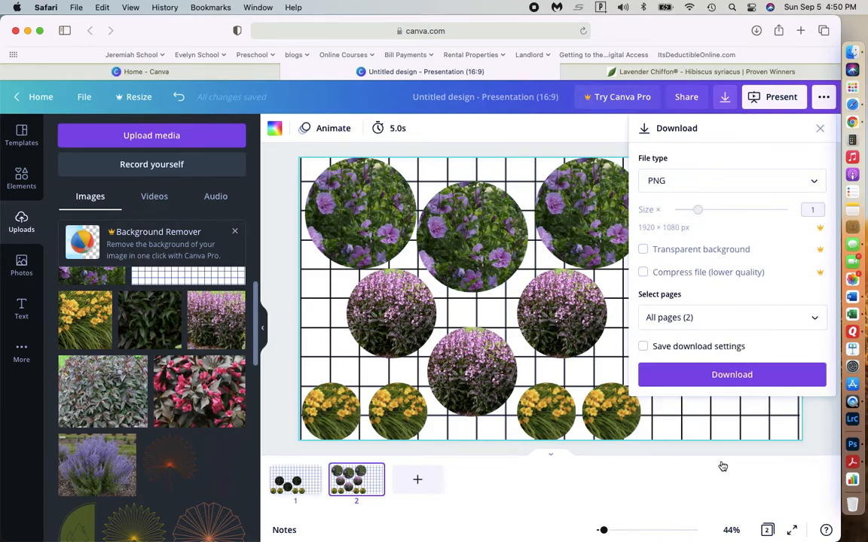
{"action": "left_click", "coordinate": [712, 375]}
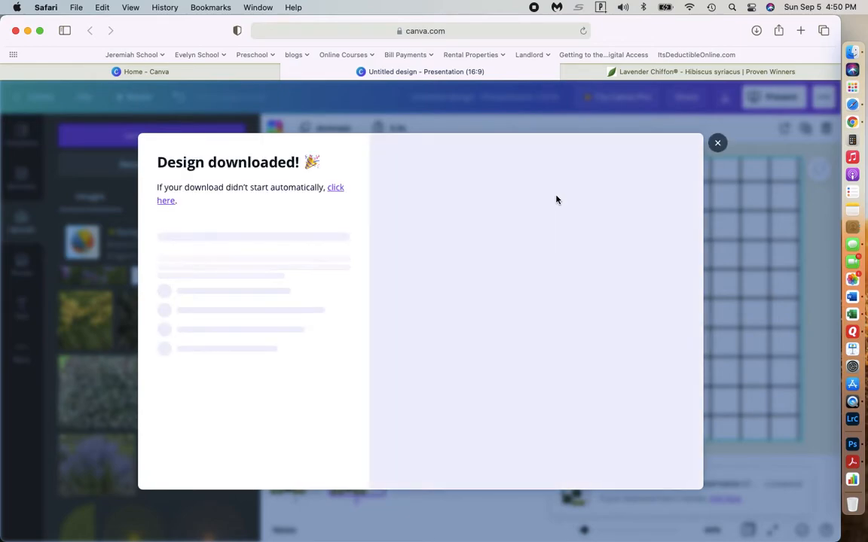
{"action": "left_click", "coordinate": [717, 144]}
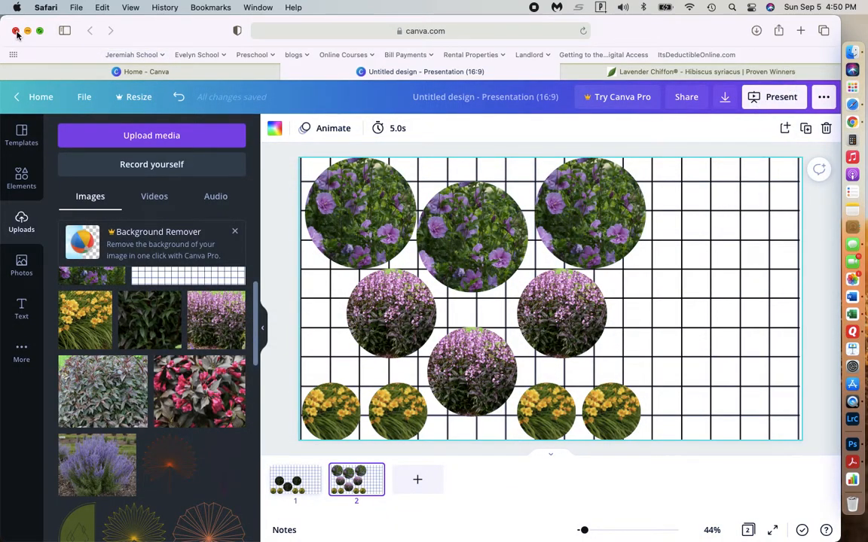
Close the browser window and open the "Untitled design" folder in Downloads.
{"action": "left_click", "coordinate": [16, 32]}
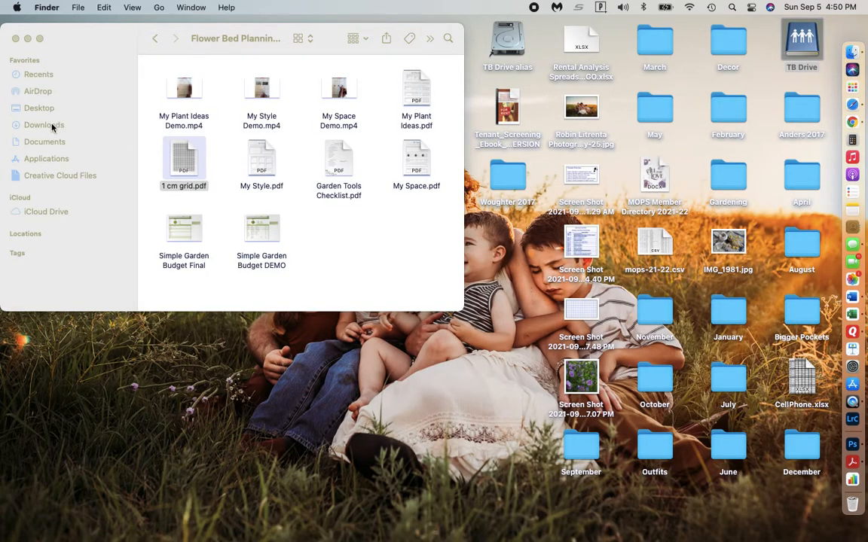
{"action": "left_click", "coordinate": [52, 125]}
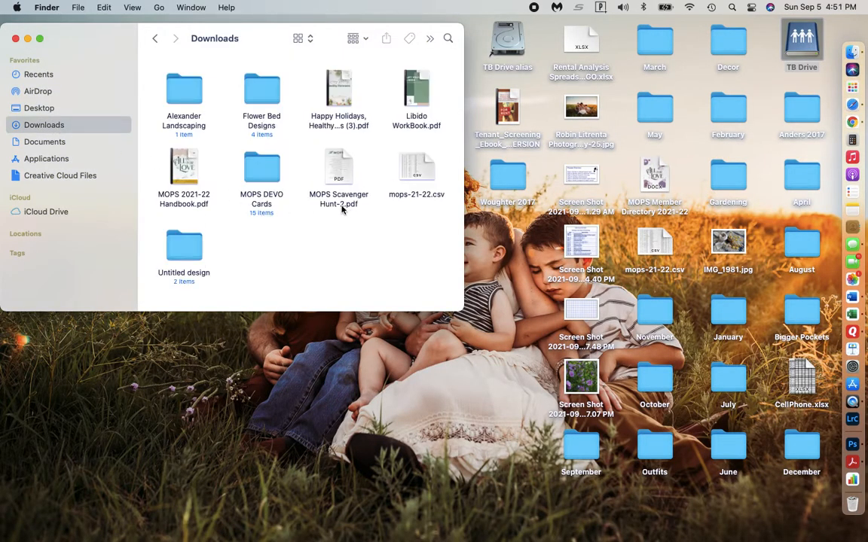
{"action": "double_click", "coordinate": [187, 243]}
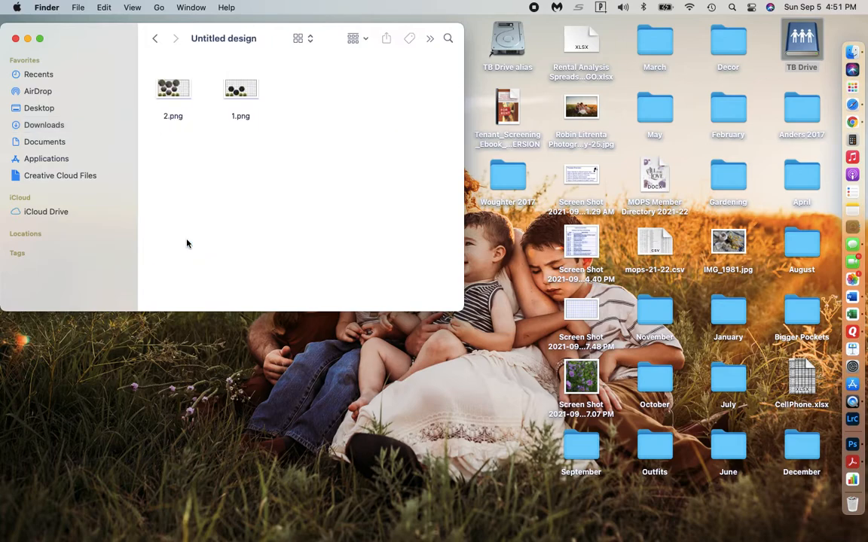
Open the downloaded images 2.png and 1.png one after the other to check them, closing each preview.
{"action": "left_click", "coordinate": [173, 91]}
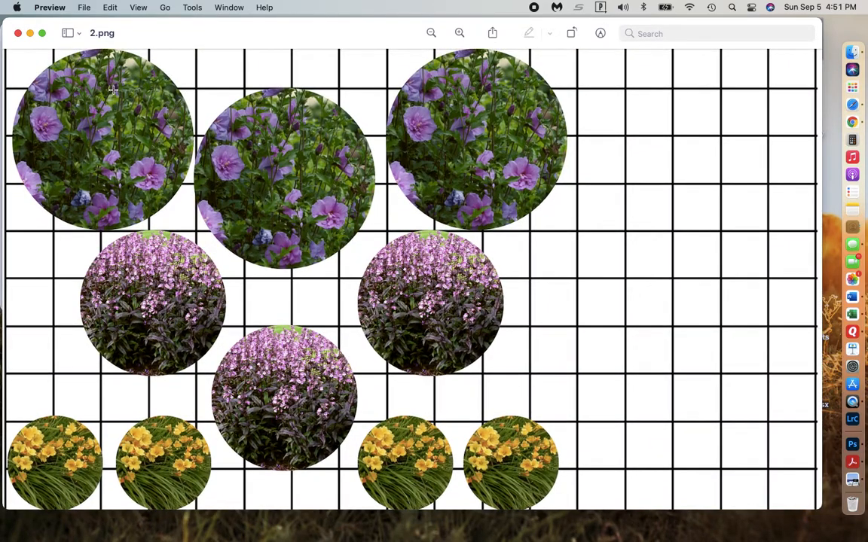
{"action": "left_click", "coordinate": [19, 34]}
{"action": "left_click", "coordinate": [240, 87]}
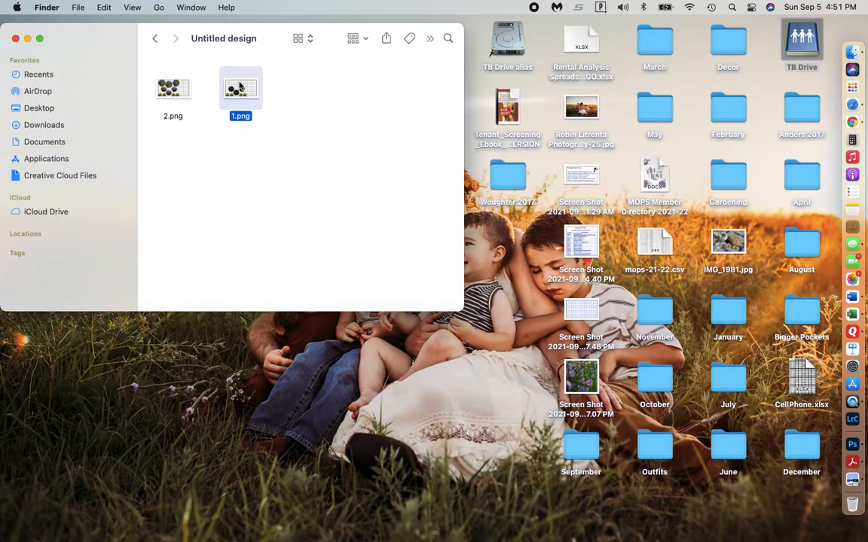
{"action": "double_click", "coordinate": [240, 87]}
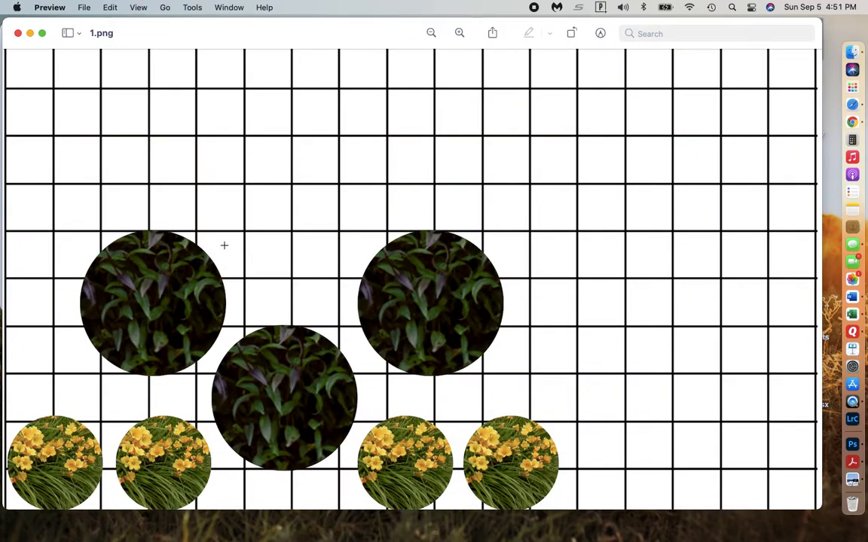
{"action": "left_click", "coordinate": [18, 33]}
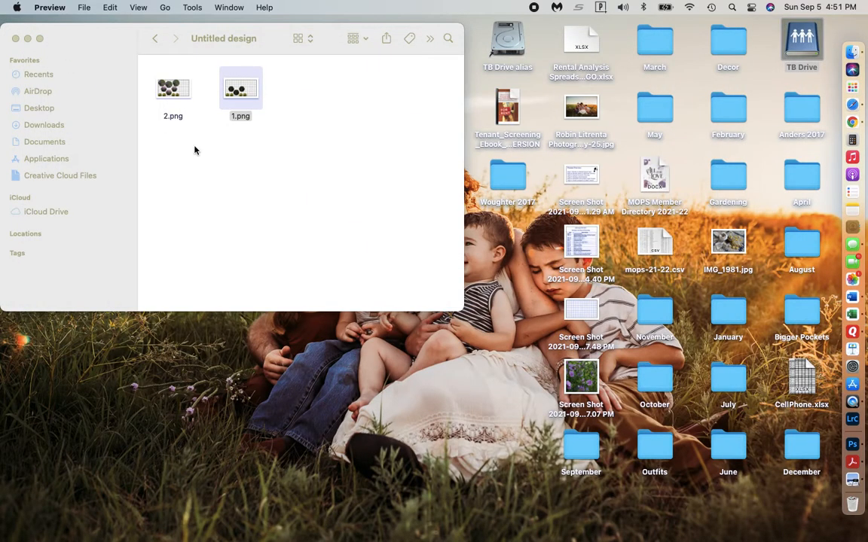